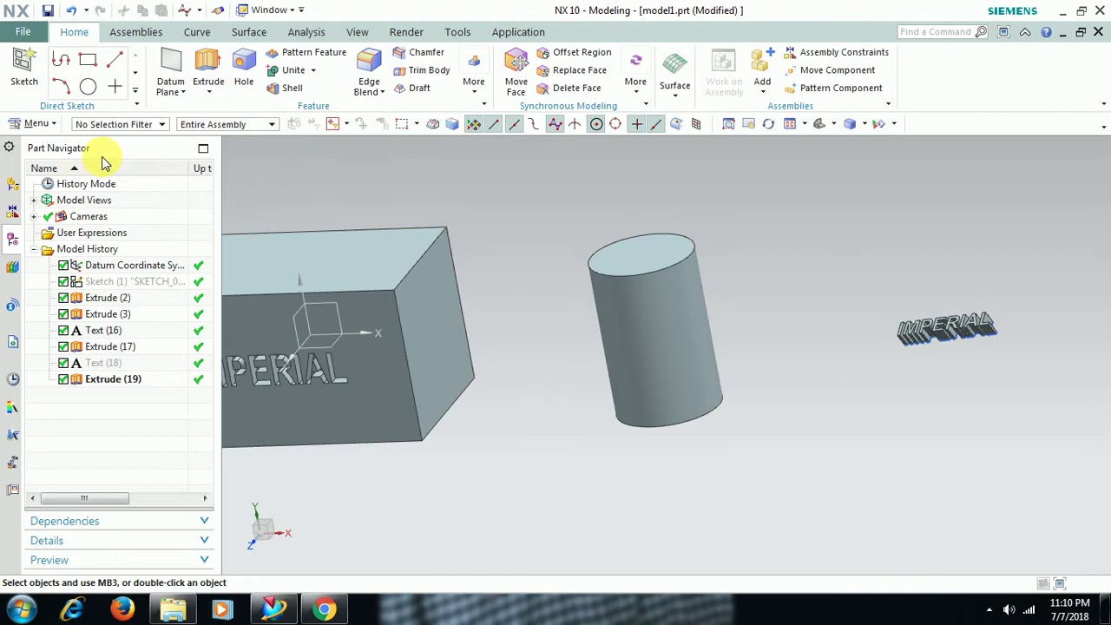
Start a new On Face IMPERIAL text in Arial Bold on the cylinder's curved side face.
left_click(37, 125)
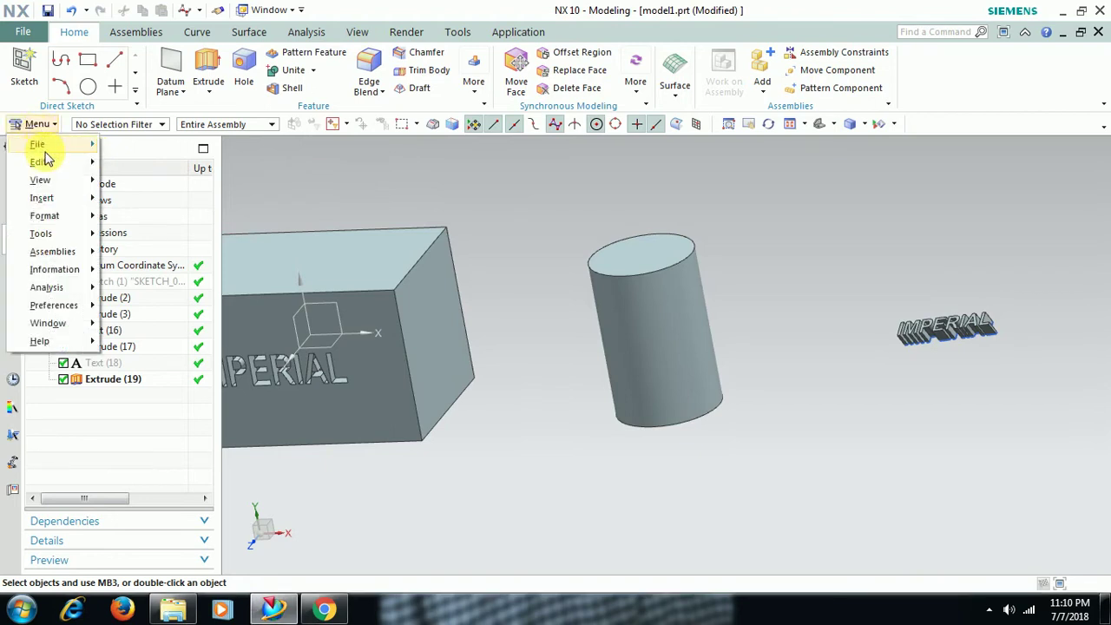
mouse_move(49, 200)
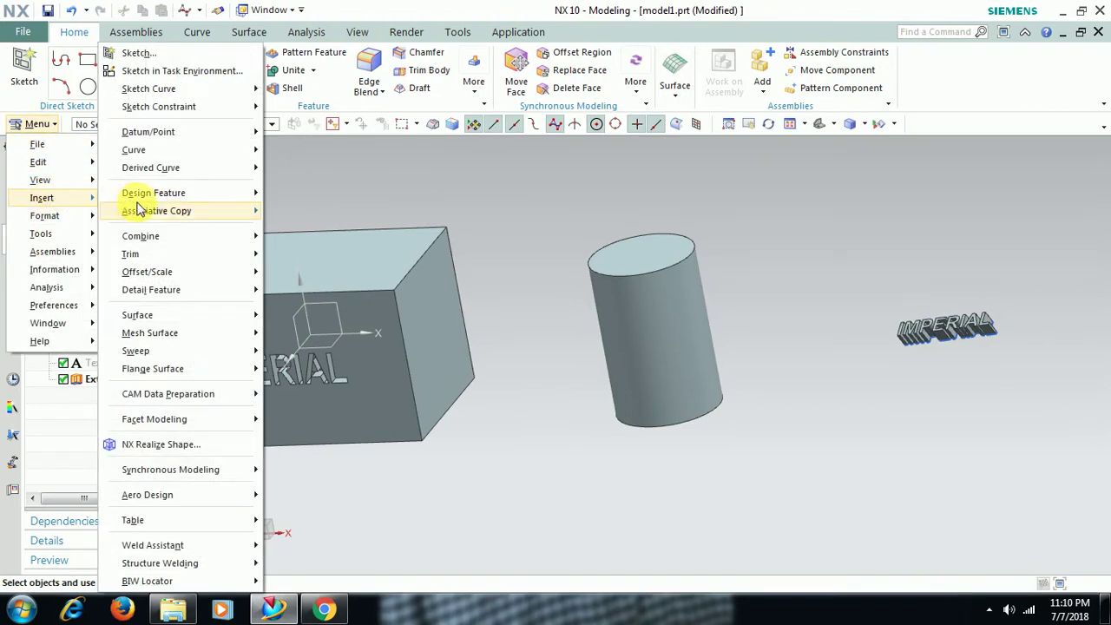
mouse_move(149, 157)
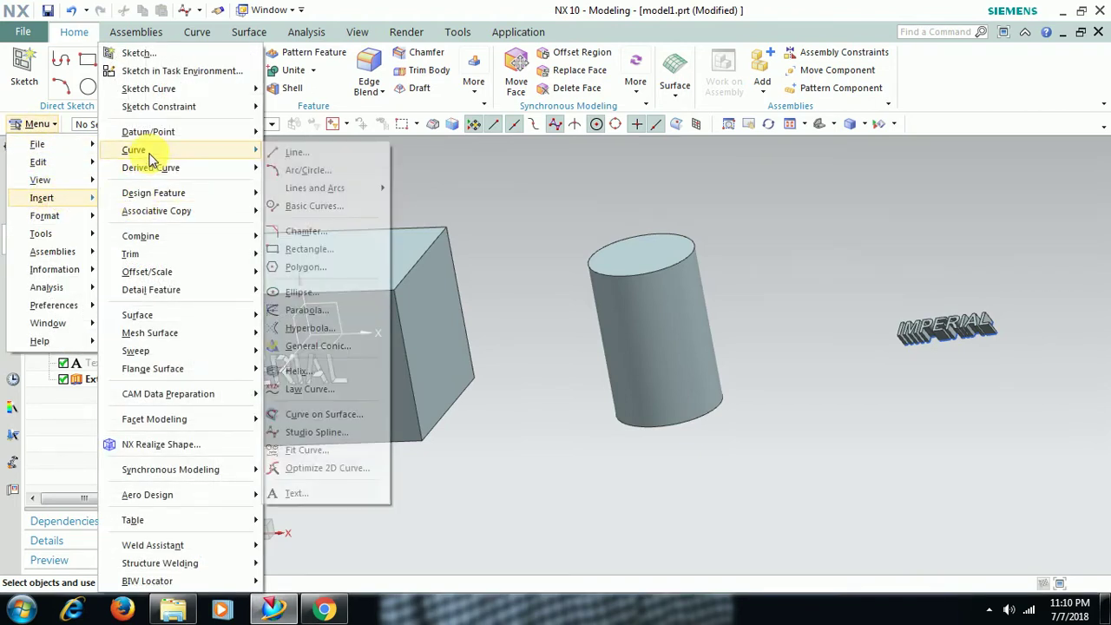
left_click(302, 494)
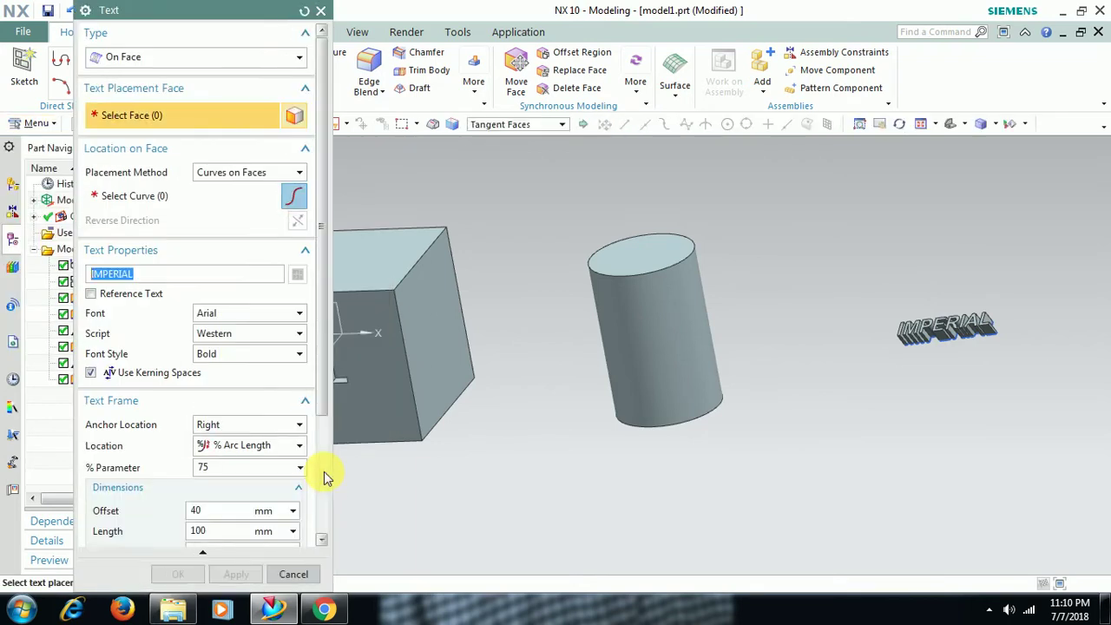
left_click(132, 57)
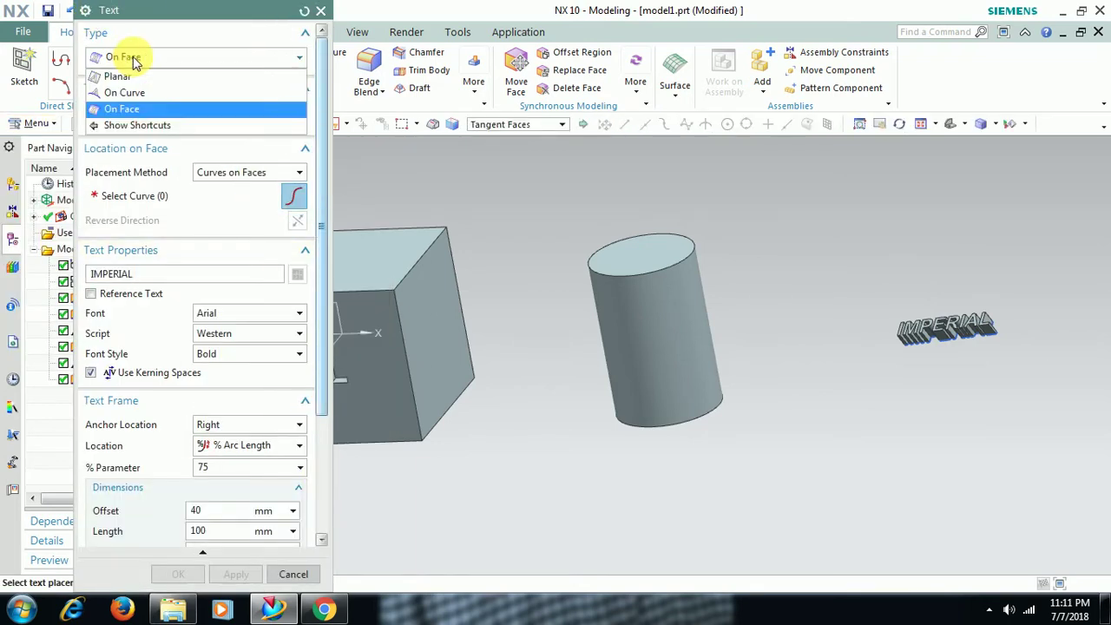
left_click(125, 109)
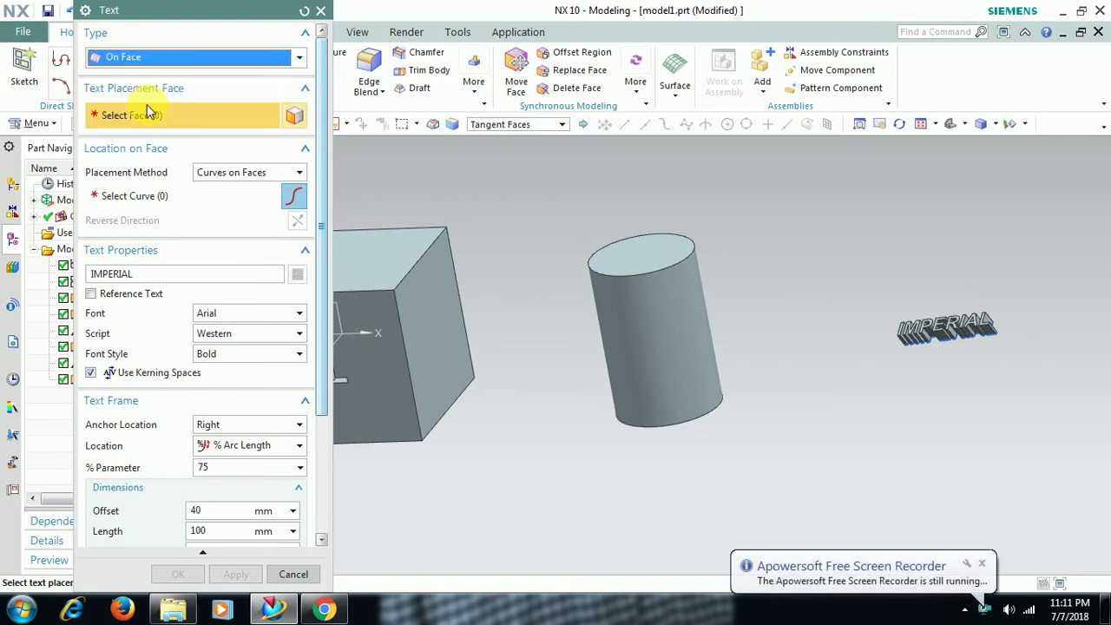
left_click(649, 352)
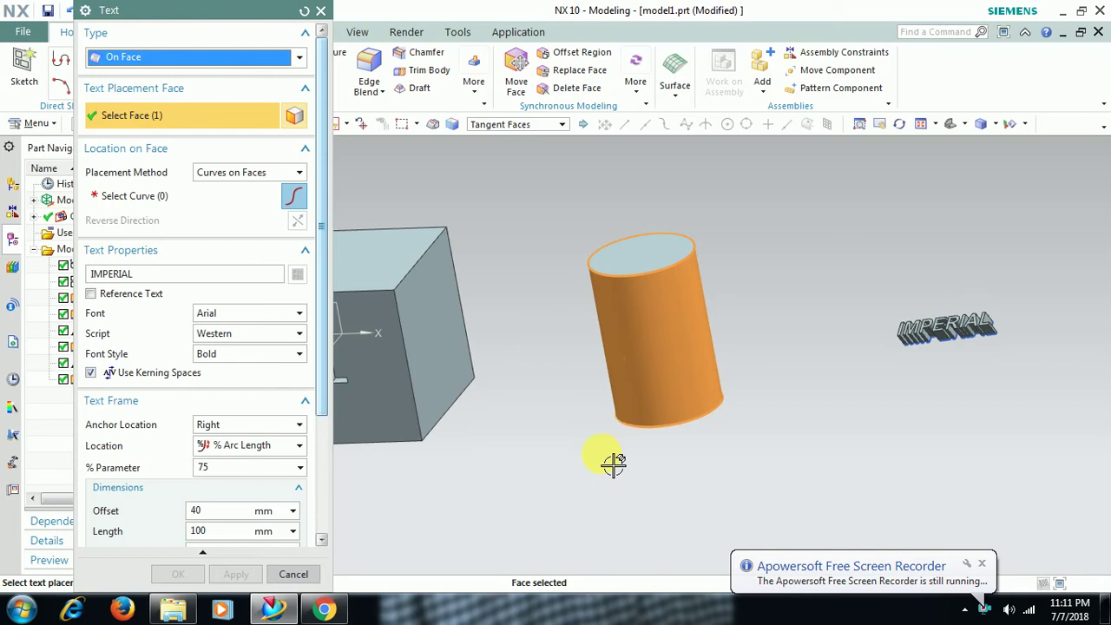
middle_click_drag(577, 430, 565, 377)
left_click(194, 204)
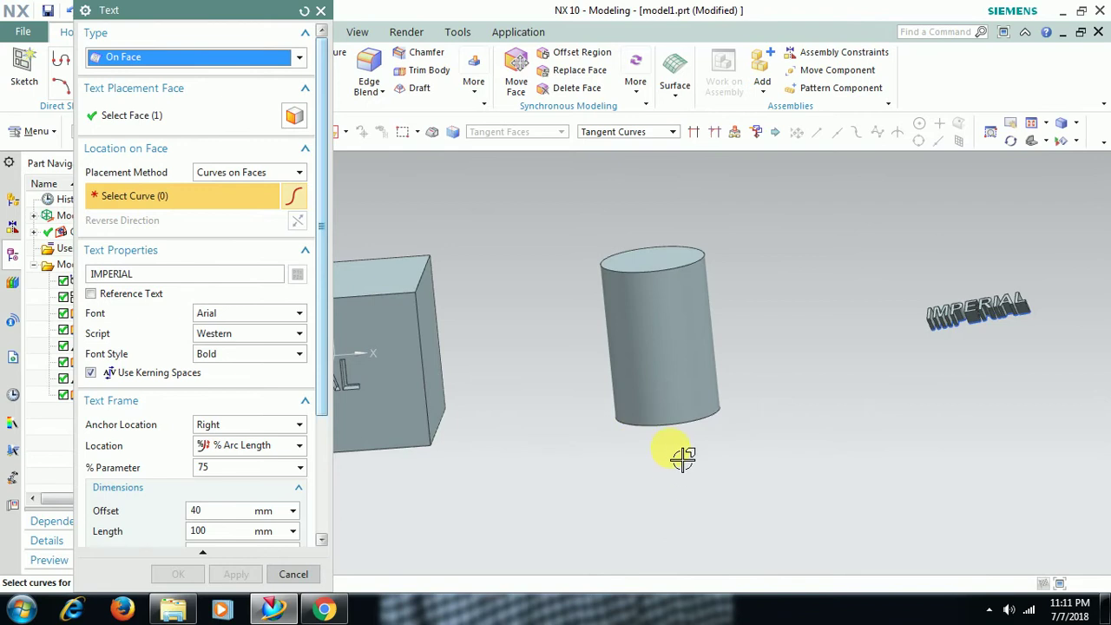
Guide the text along the cylinder's bottom edge and reverse its direction so it reads upright.
left_click(665, 430)
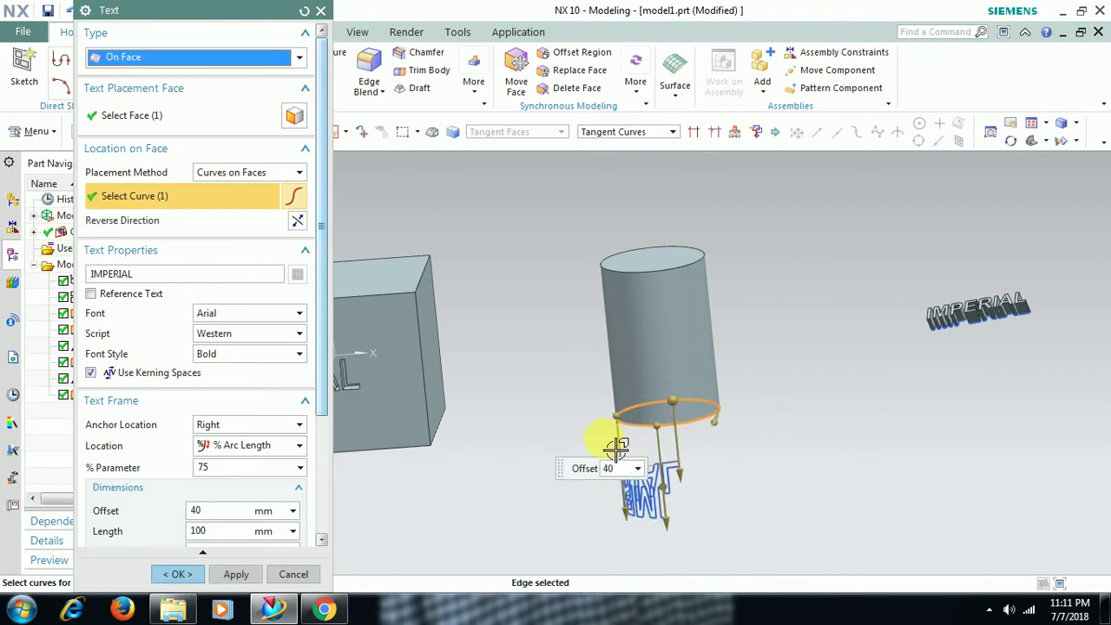
middle_click_drag(606, 431, 650, 416)
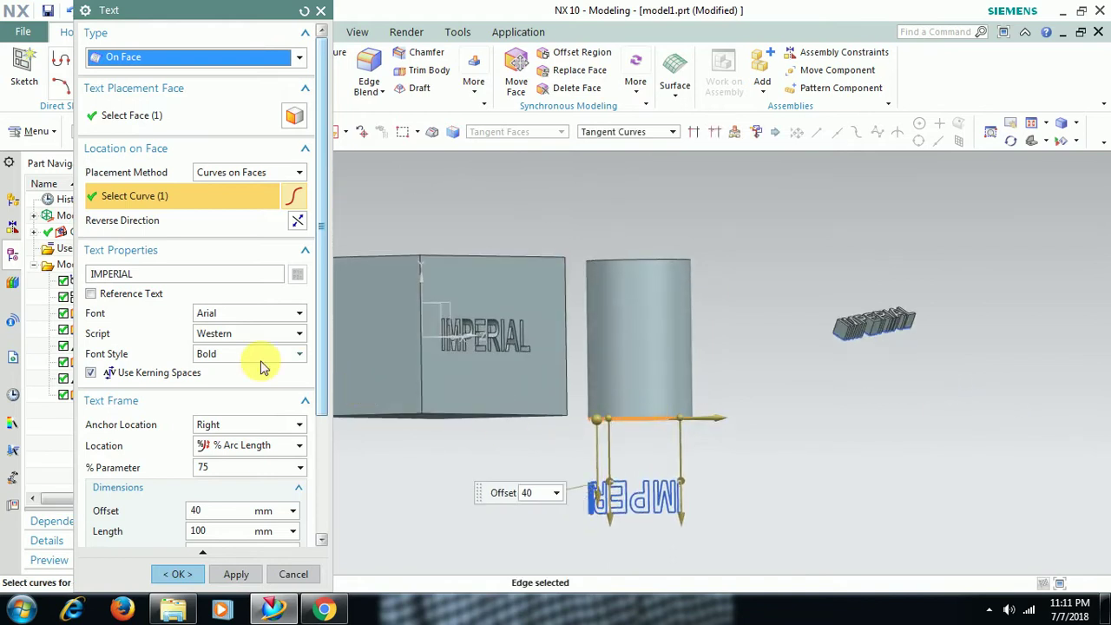
left_click(297, 220)
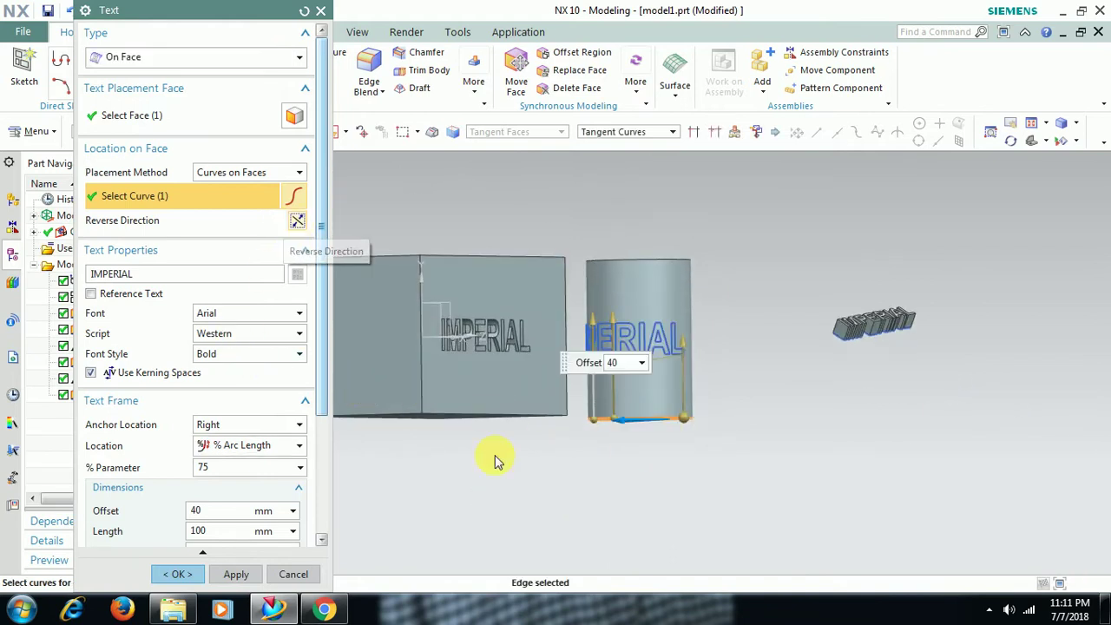
middle_click_drag(735, 417, 724, 397)
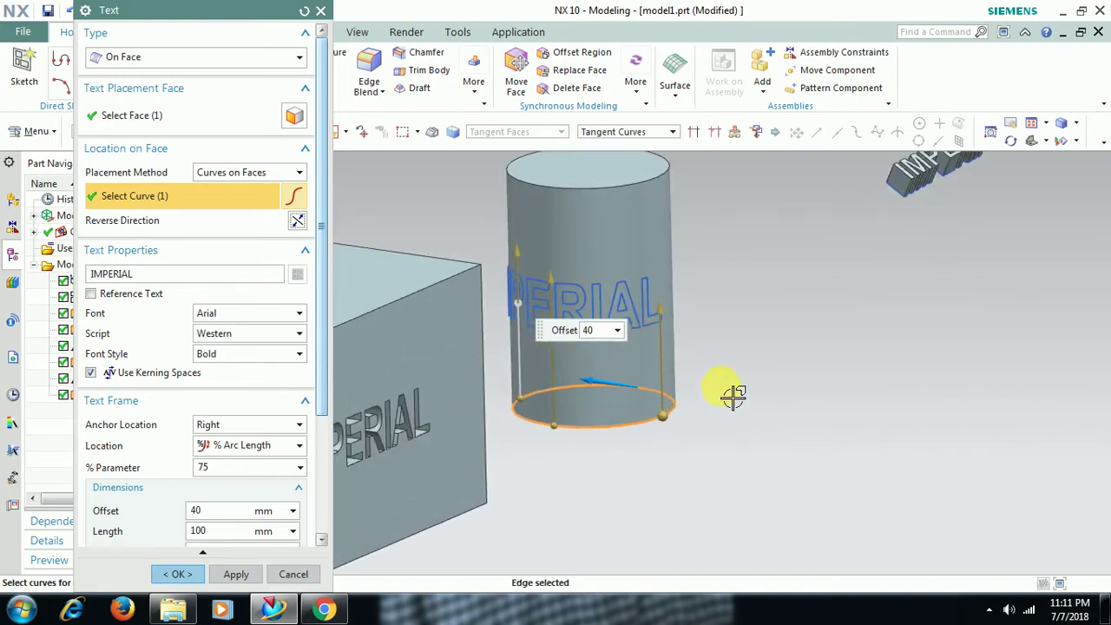
middle_click_drag(618, 426, 565, 409)
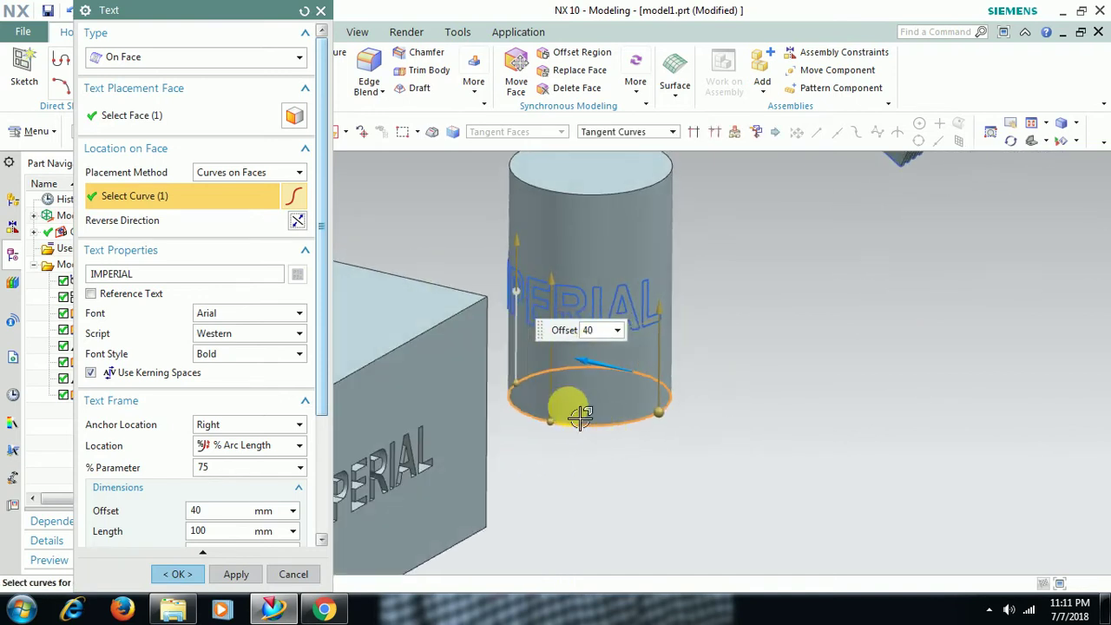
left_click_drag(323, 303, 321, 421)
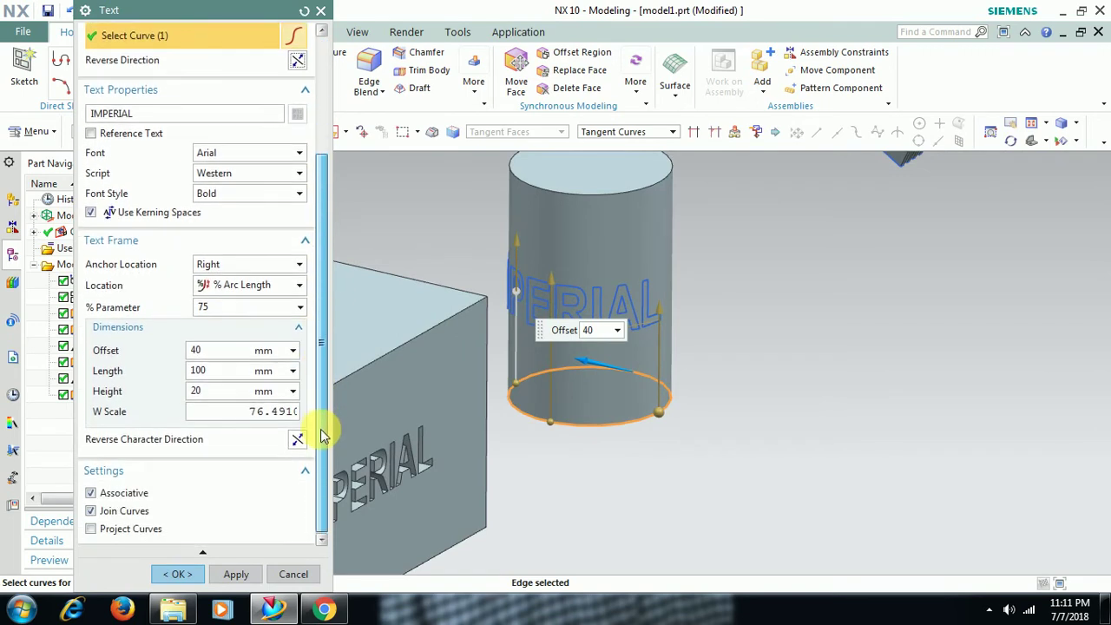
Set the wrapped text length to 80 mm.
middle_click_drag(583, 441, 595, 417)
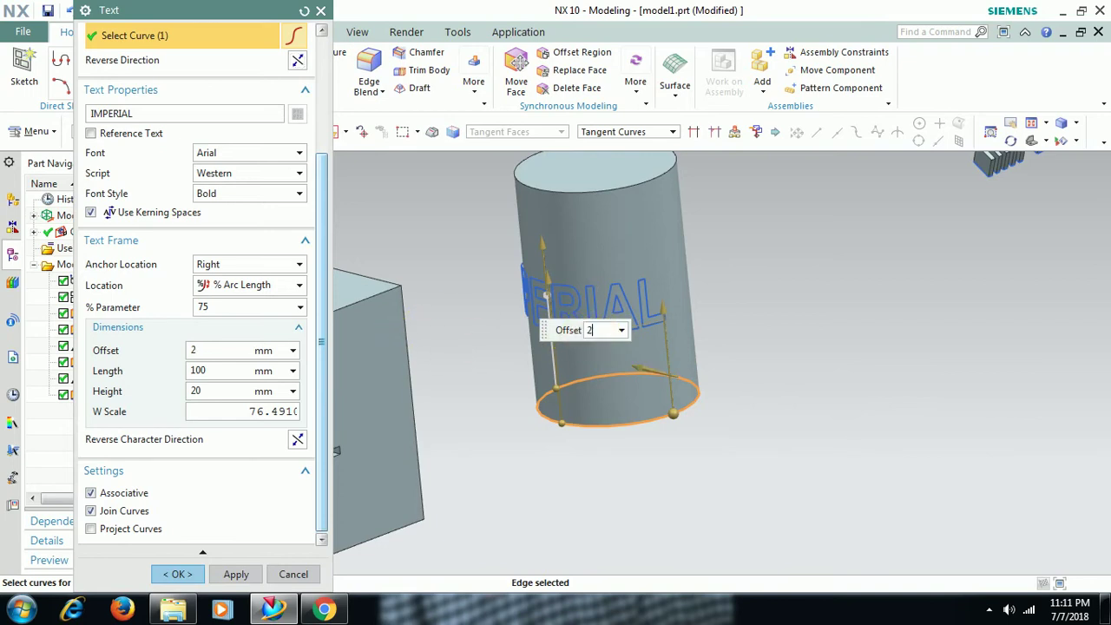
type("0")
left_click(589, 342)
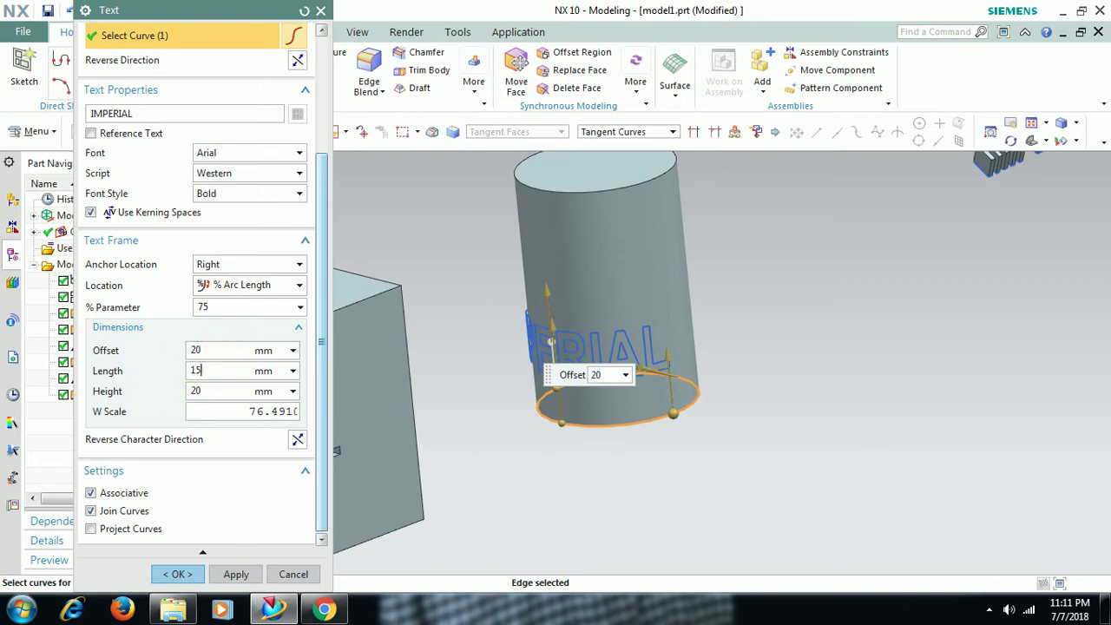
key("Return")
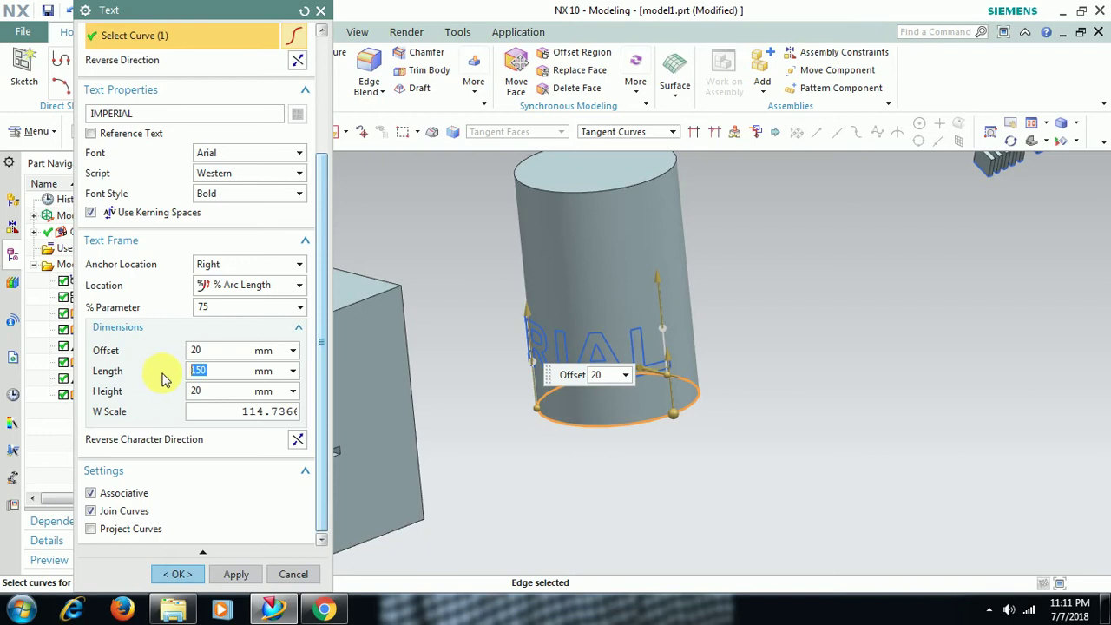
middle_click_drag(529, 493, 485, 427)
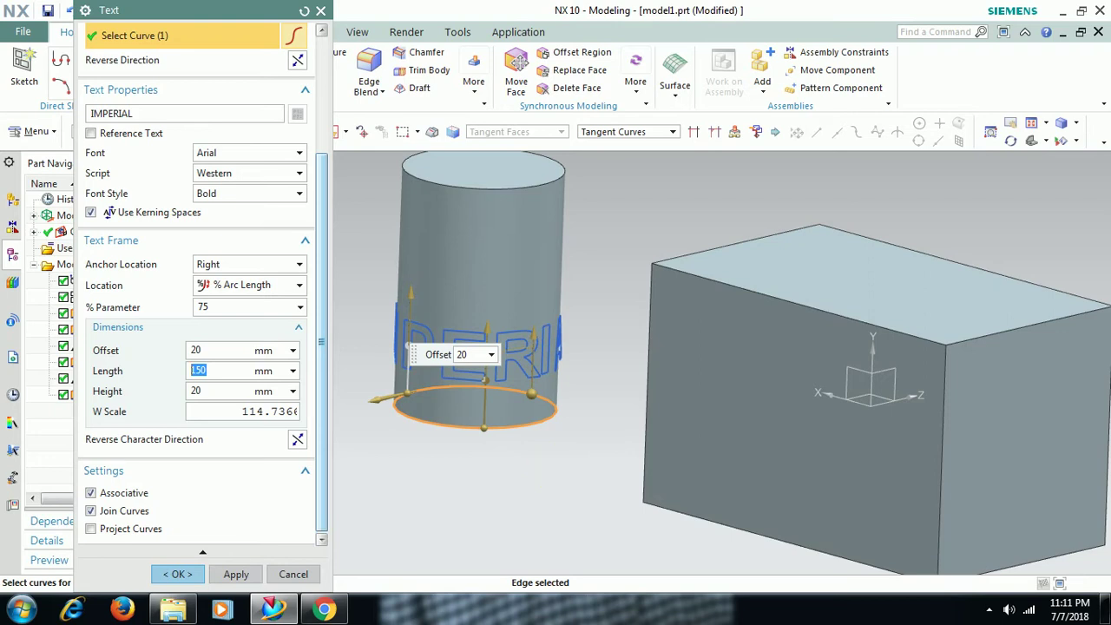
key("Return")
left_click(560, 476)
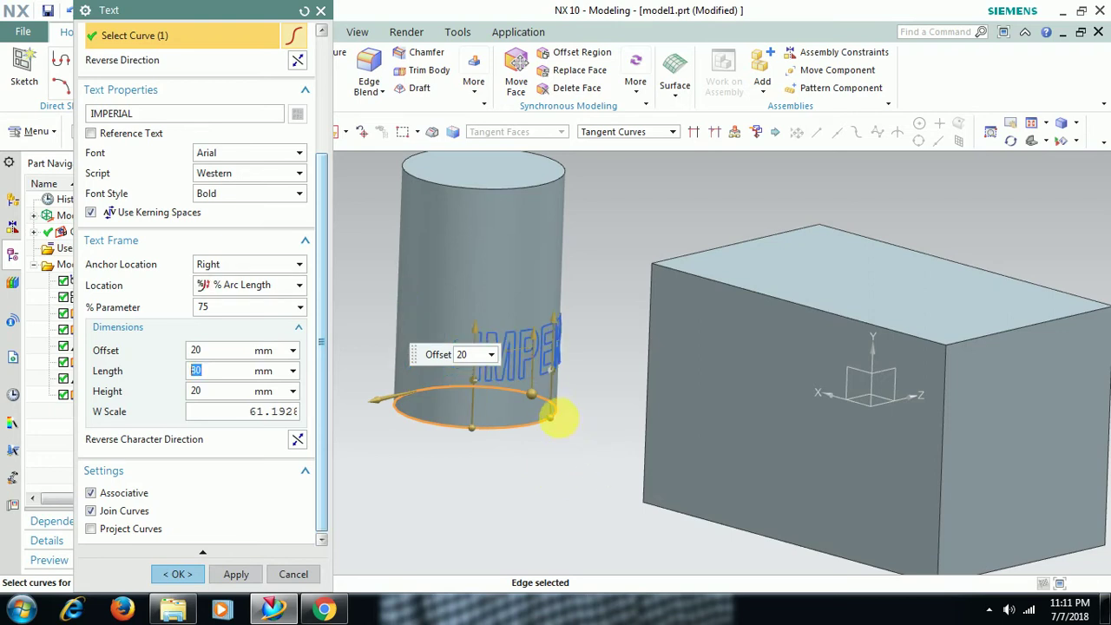
middle_click_drag(560, 419, 590, 409)
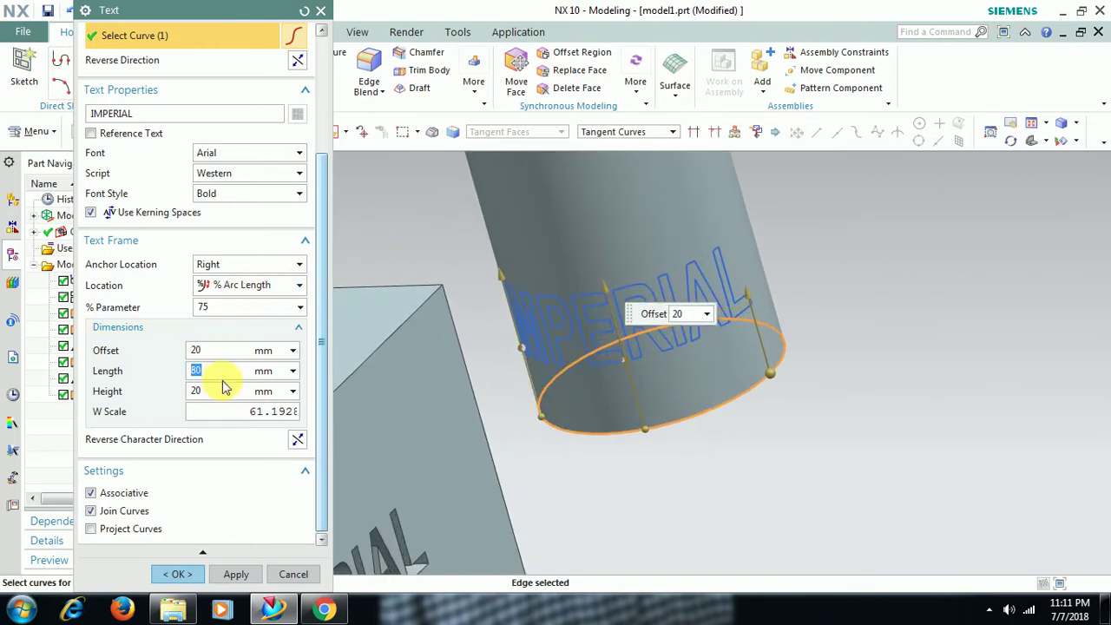
Set the text height to 10 mm and the offset from the edge to 60 mm.
key("Tab")
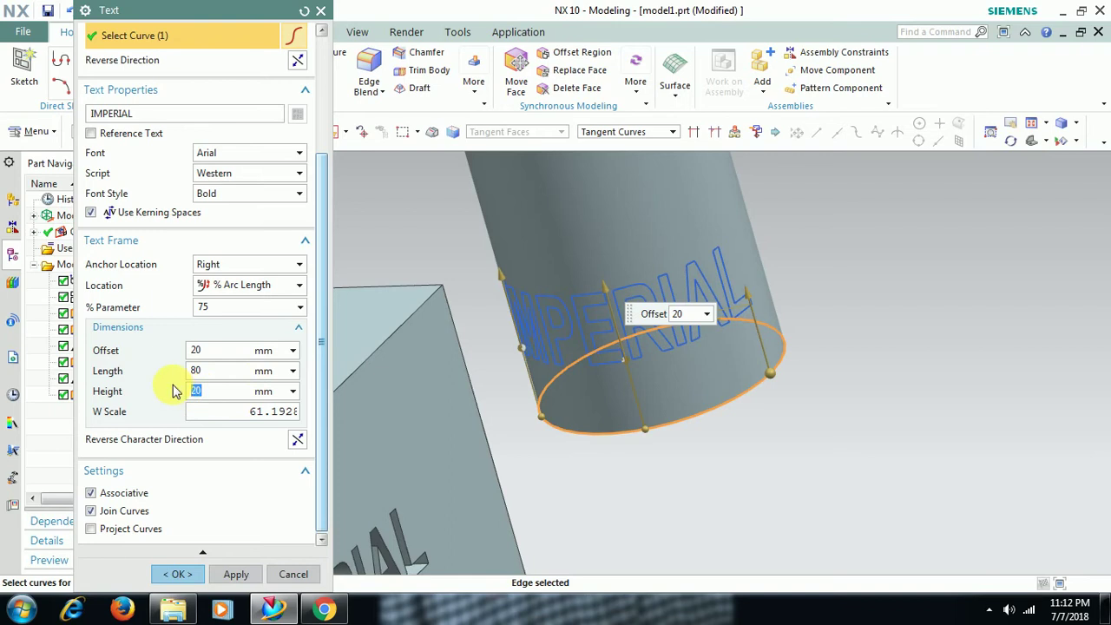
key("Return")
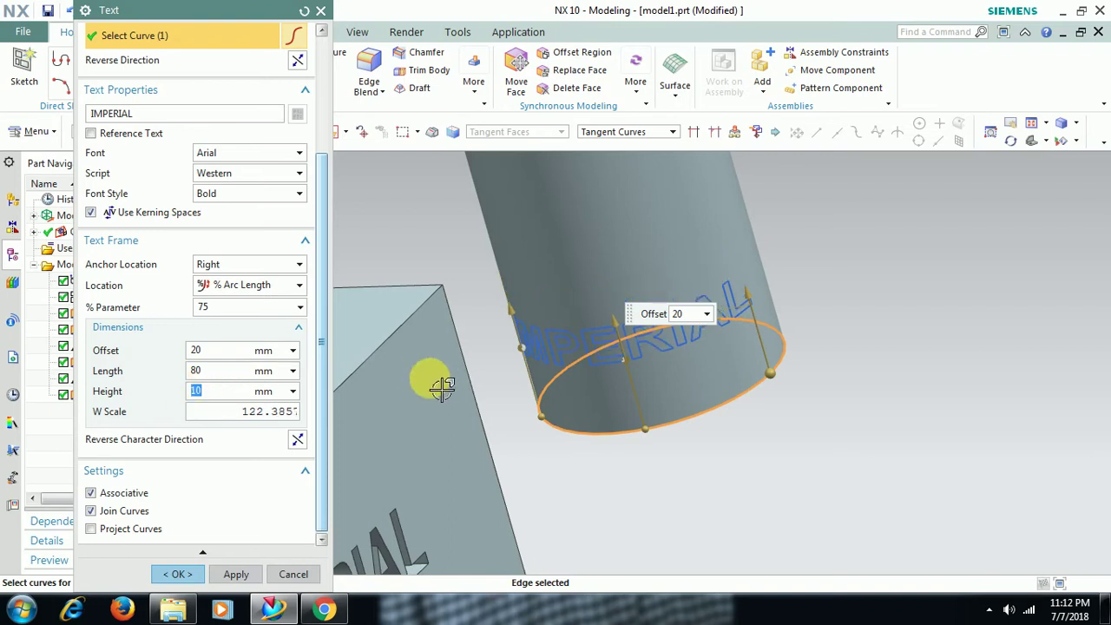
left_click(205, 350)
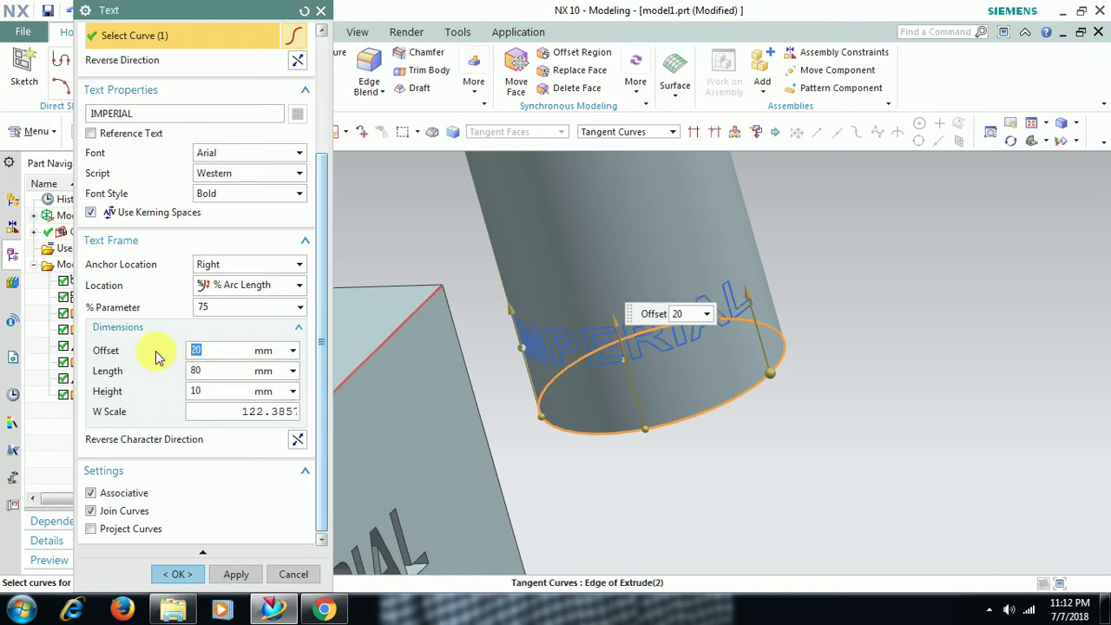
type("60")
key("Return")
middle_click_drag(479, 354, 634, 286)
middle_click_drag(583, 426, 675, 261)
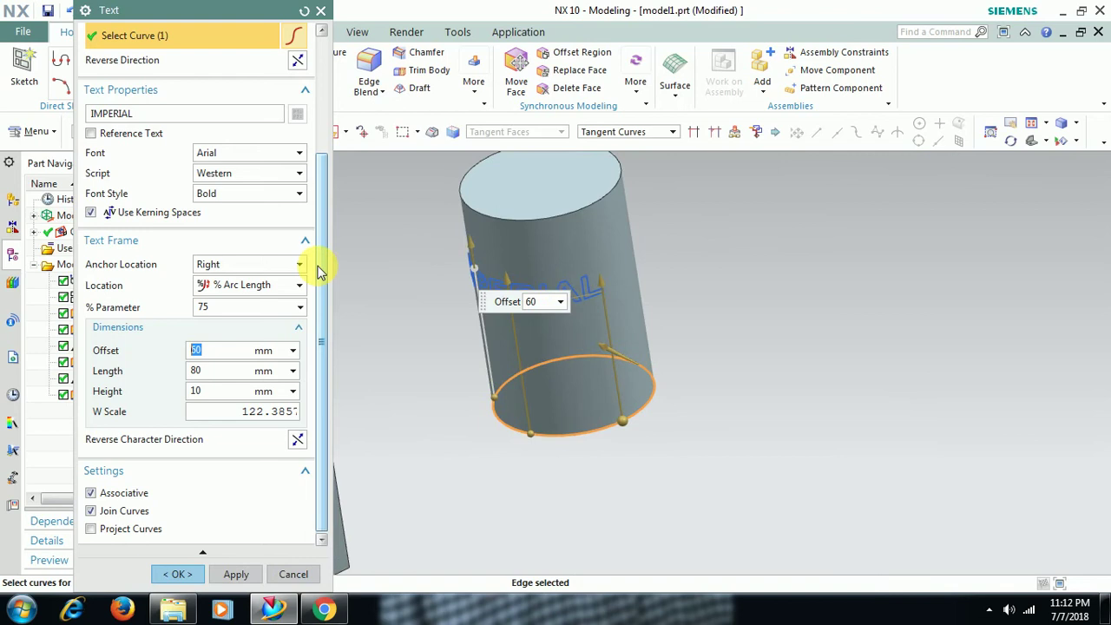
Position the text at 100% along the edge and commit it as Text (20).
left_click(228, 306)
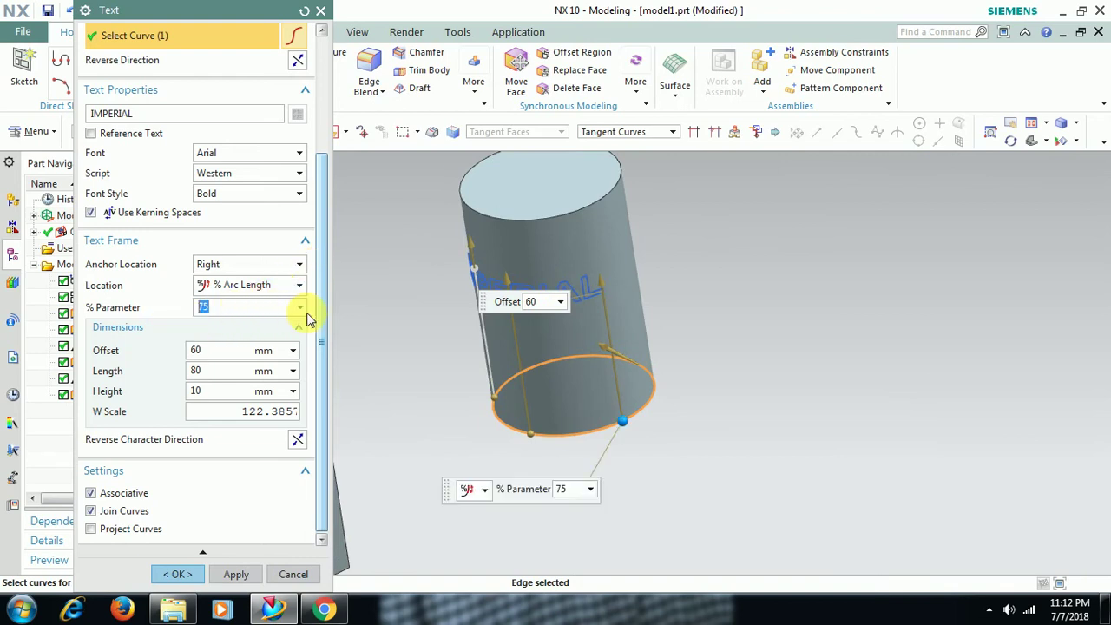
key("Return")
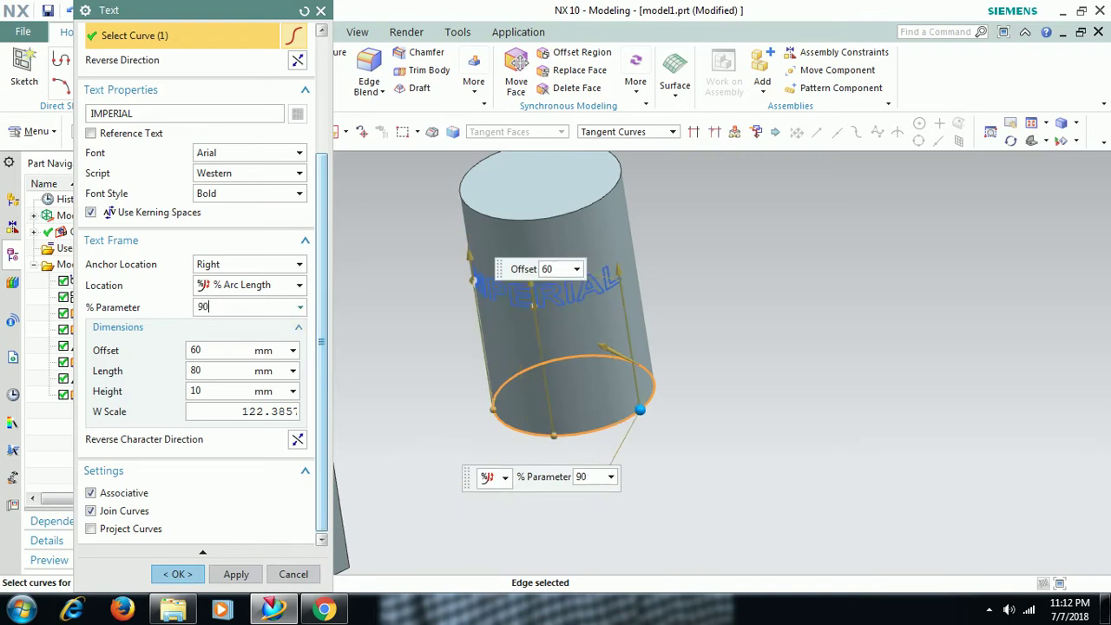
key("Return")
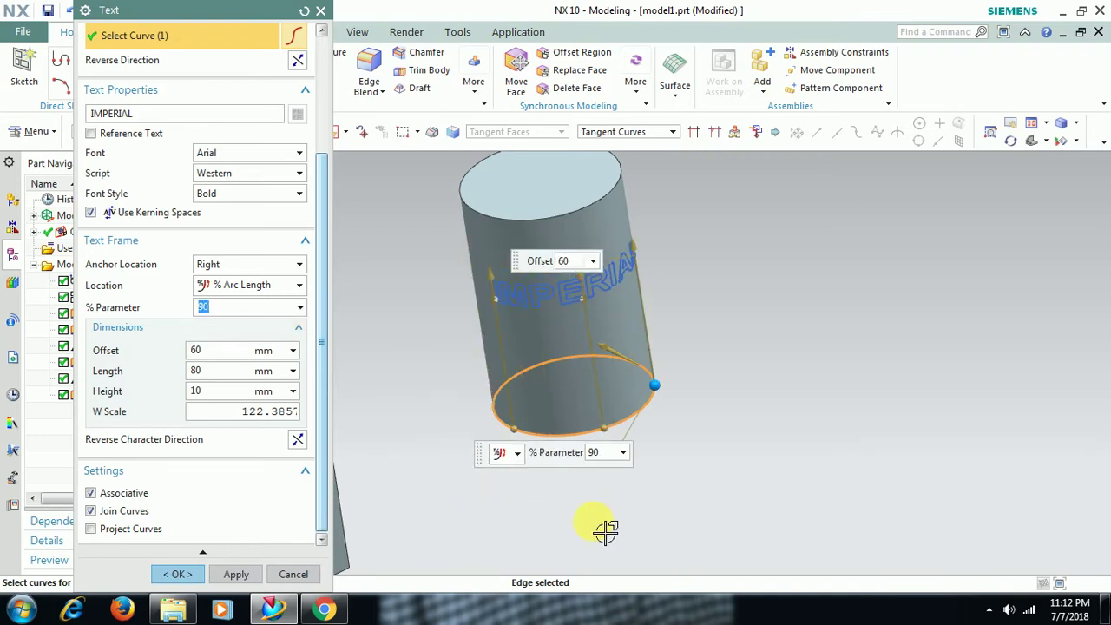
middle_click_drag(603, 526, 408, 303)
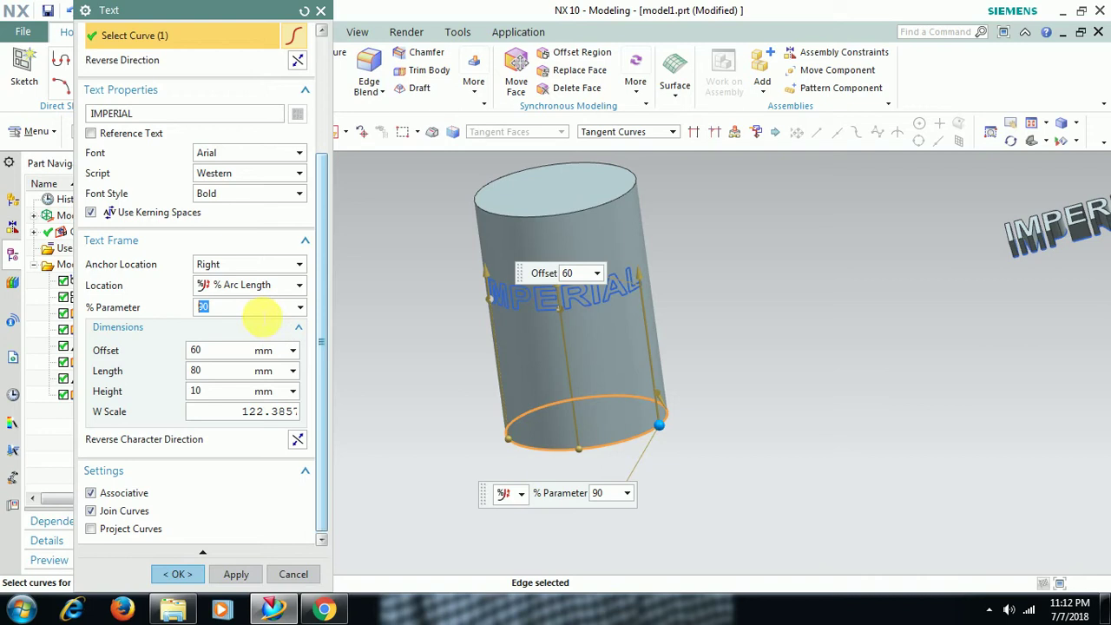
key("Return")
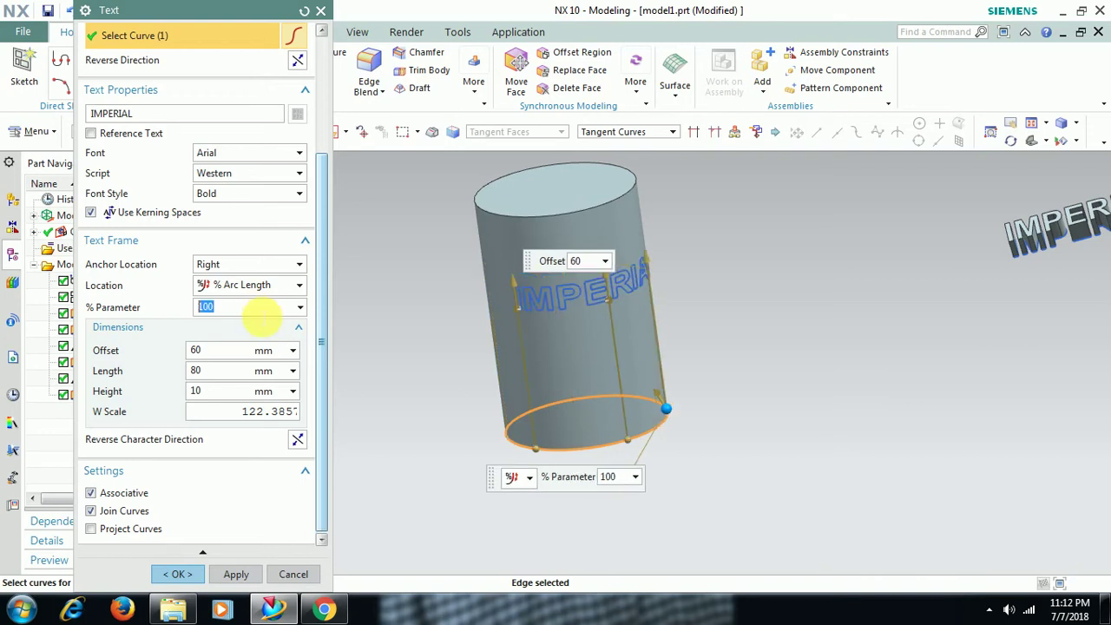
middle_click_drag(640, 447, 704, 422)
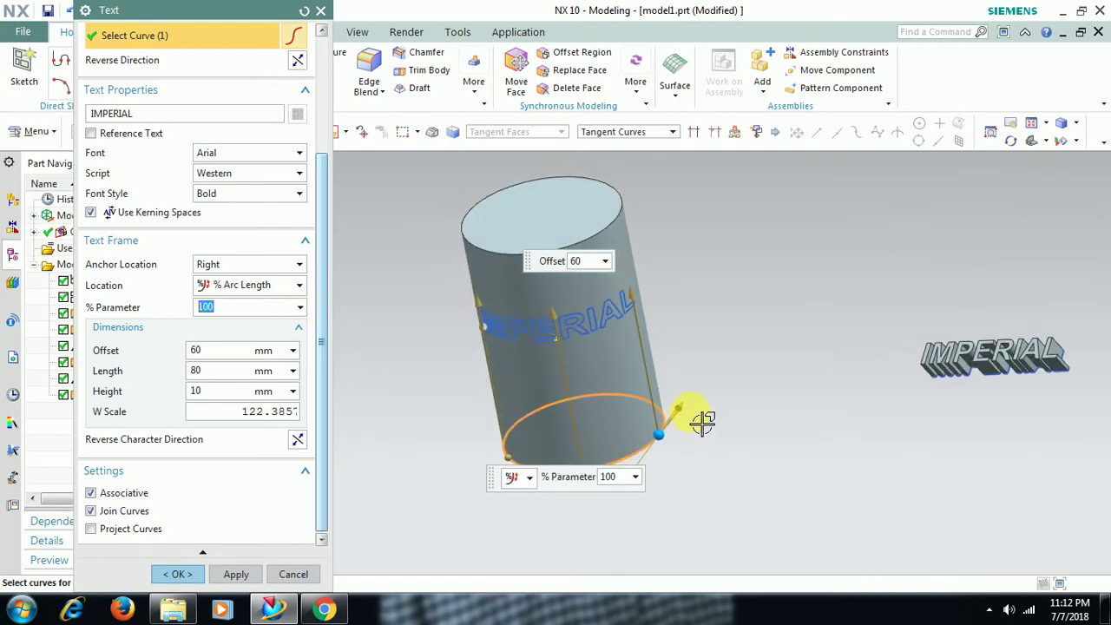
left_click(177, 574)
middle_click_drag(789, 420, 719, 416)
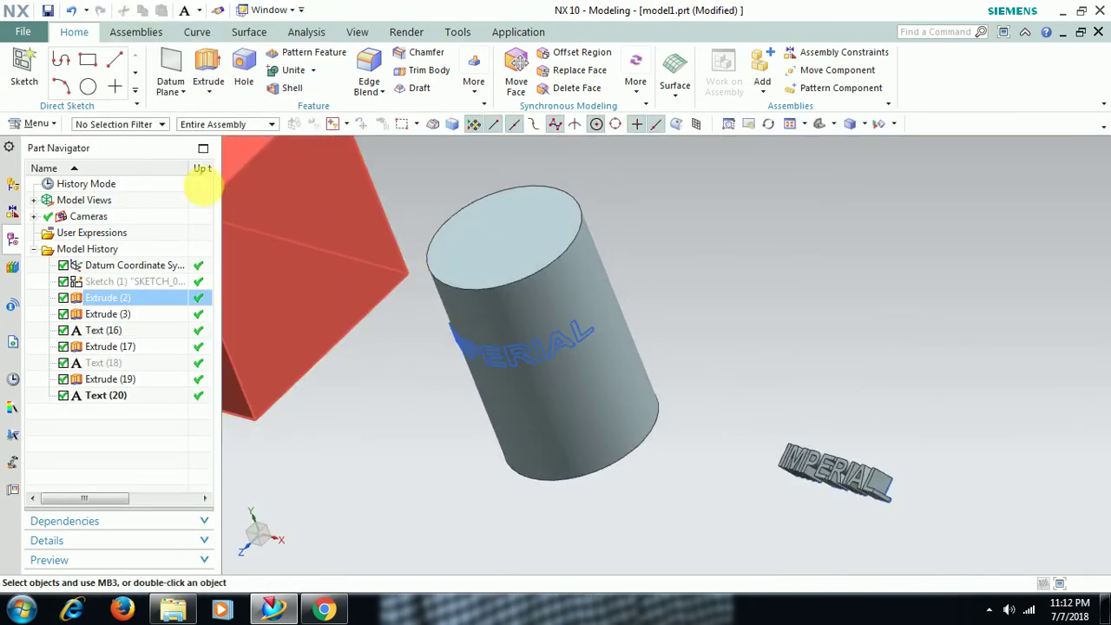
Extrude the Text (20) curves 5 mm with the Boolean set to None.
left_click(205, 68)
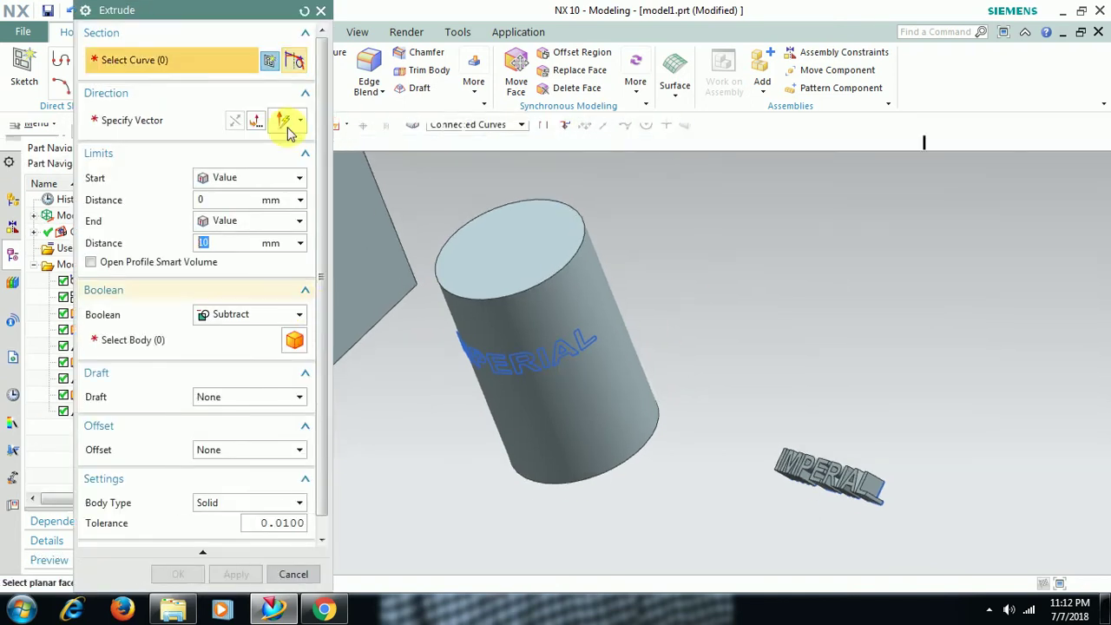
left_click_drag(261, 9, 912, 13)
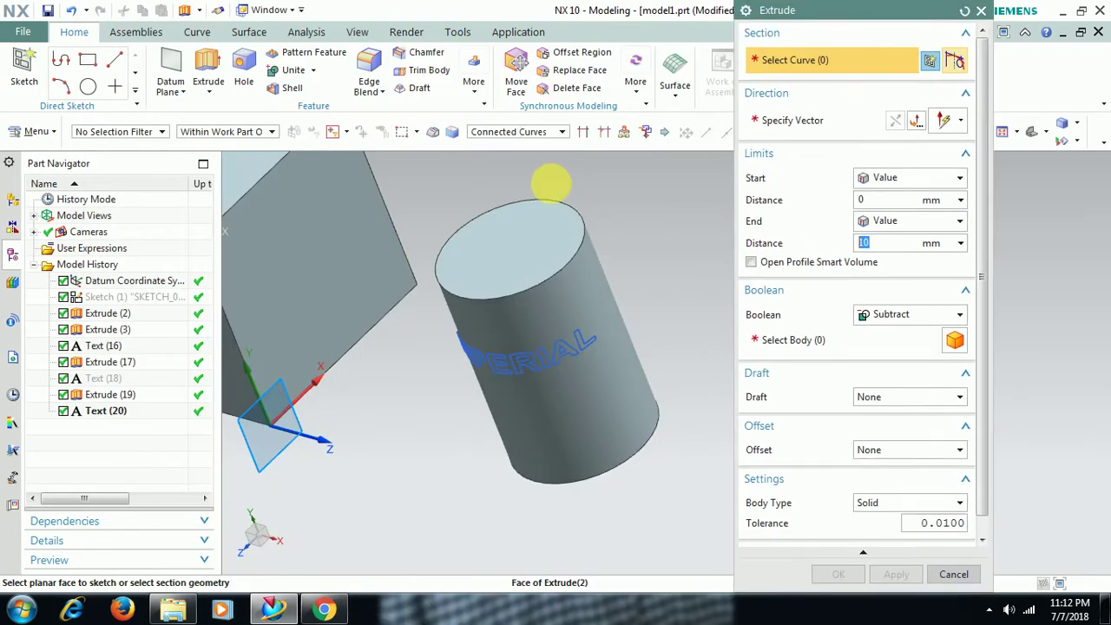
left_click(130, 412)
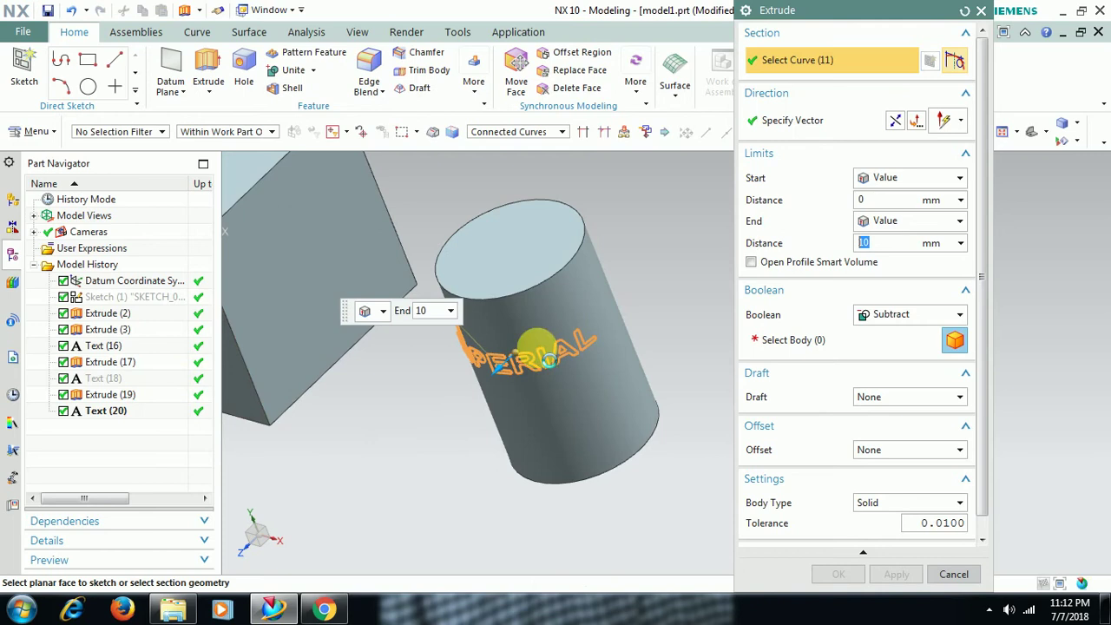
left_click(876, 314)
left_click(885, 334)
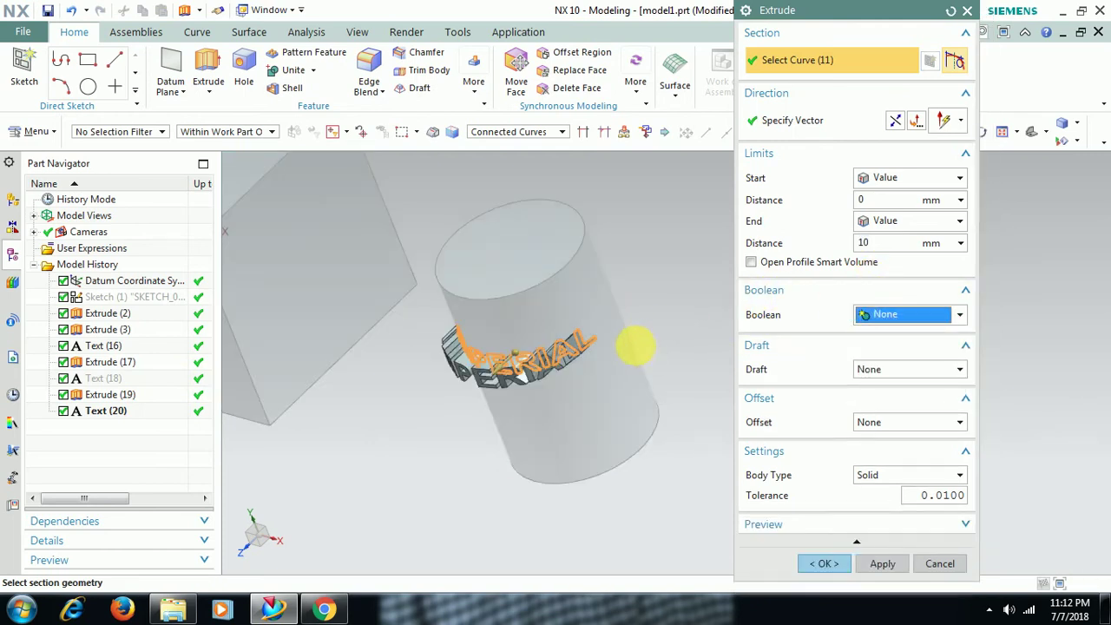
middle_click_drag(634, 347, 645, 357)
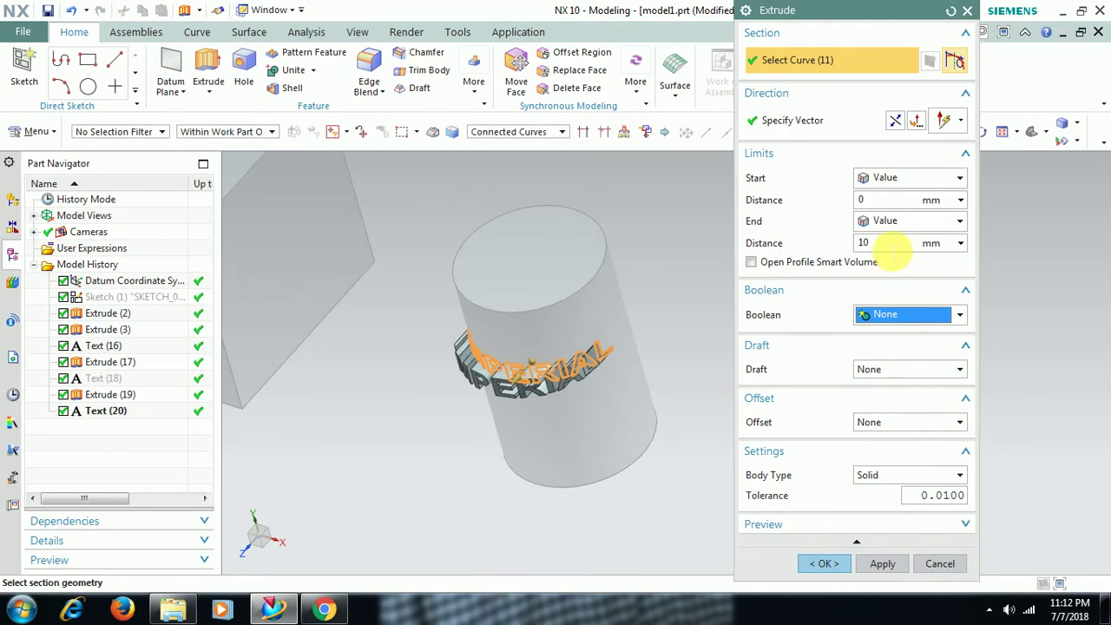
left_click(861, 243)
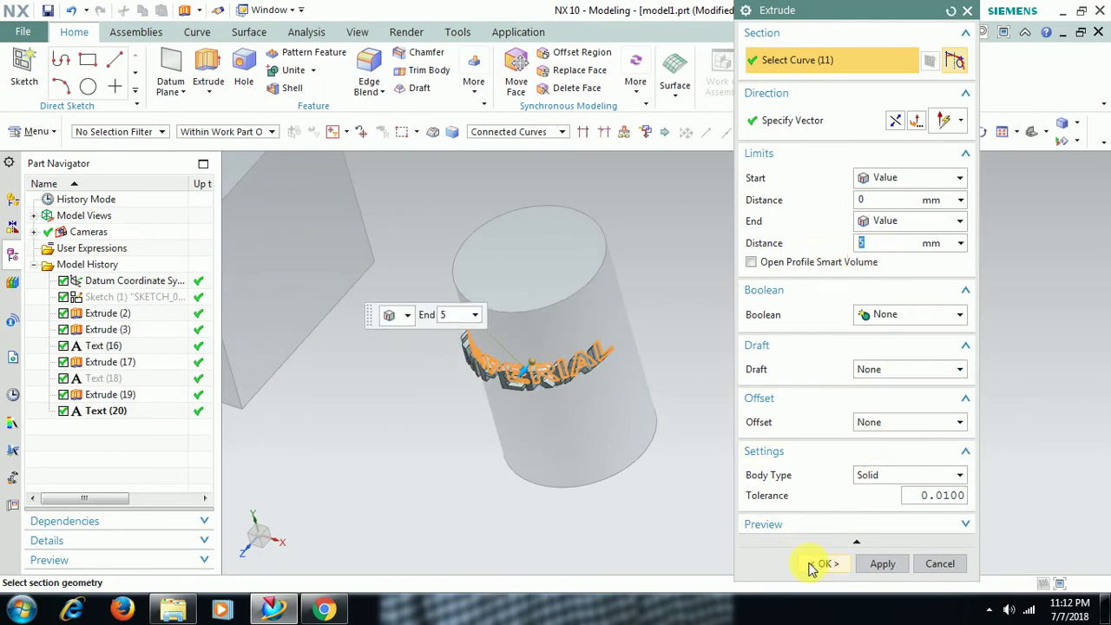
left_click(821, 564)
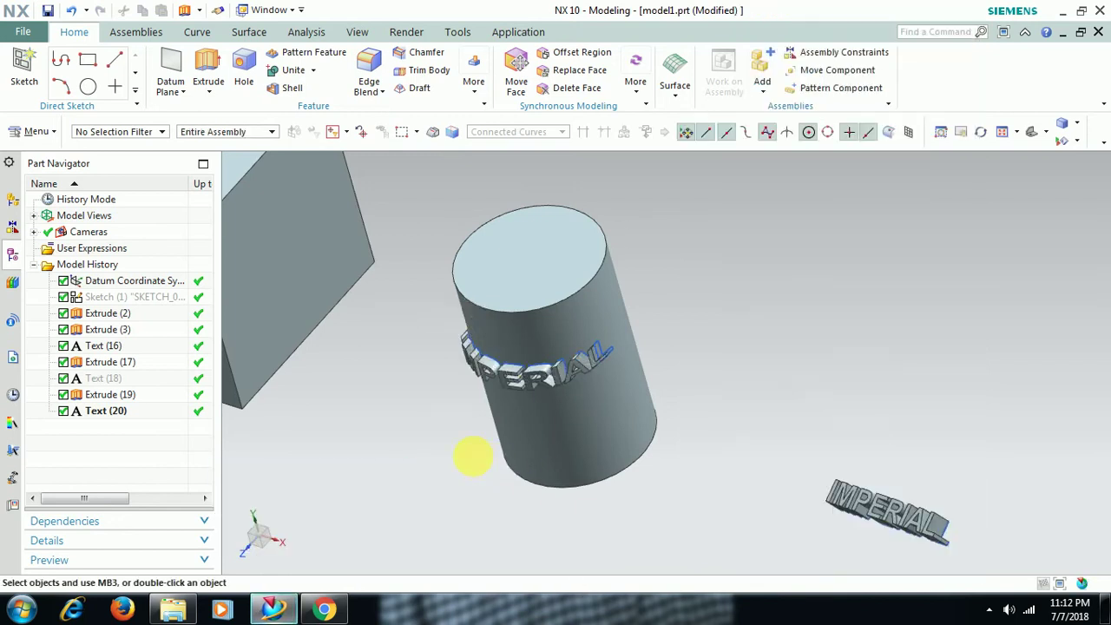
middle_click_drag(471, 454, 479, 421)
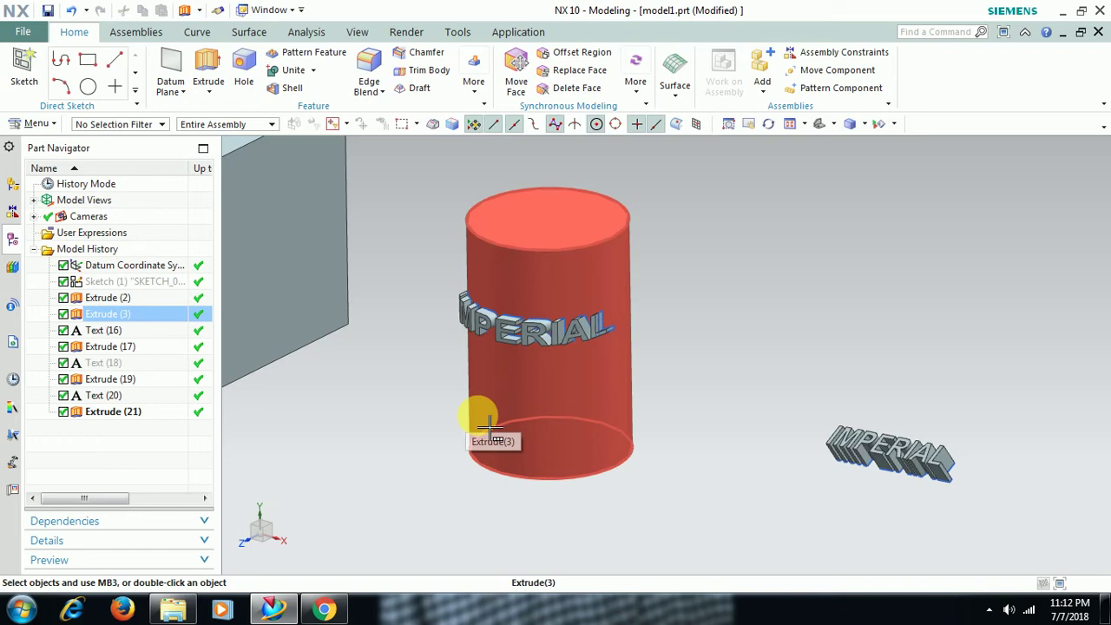
middle_click_drag(438, 384, 443, 384)
left_click(39, 123)
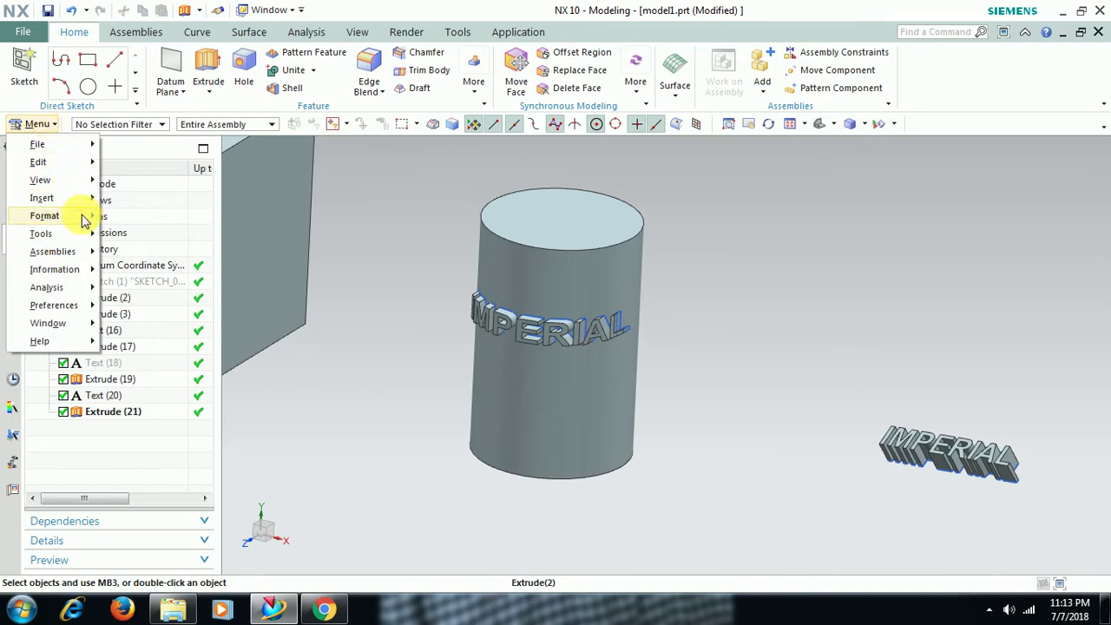
mouse_move(74, 198)
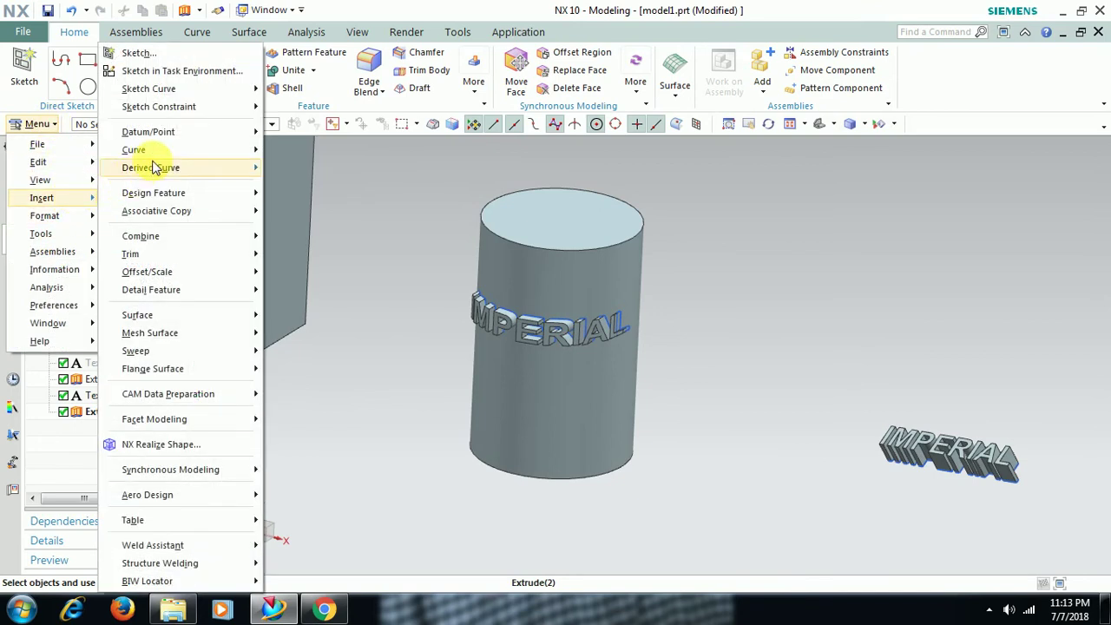
mouse_move(157, 152)
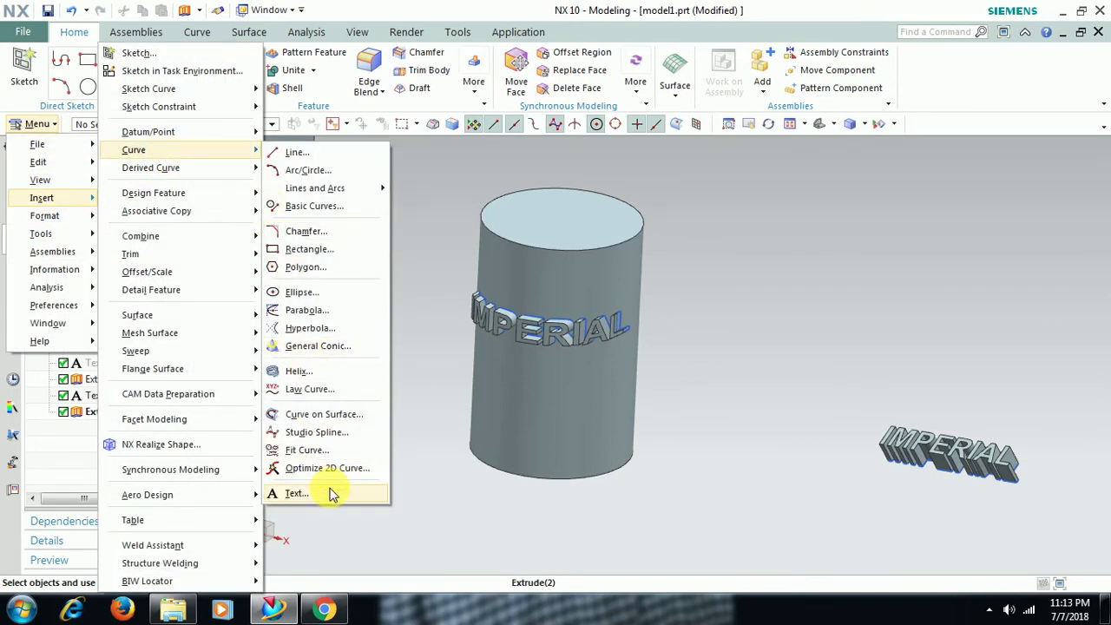
left_click(430, 432)
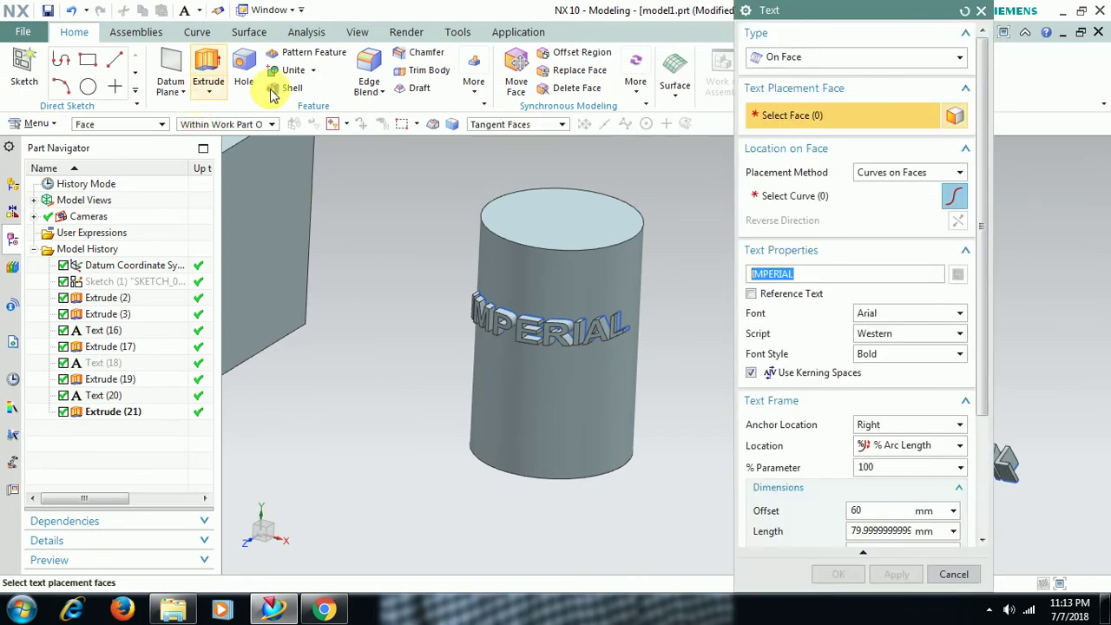
left_click_drag(822, 16, 171, 52)
left_click(174, 94)
left_click(174, 115)
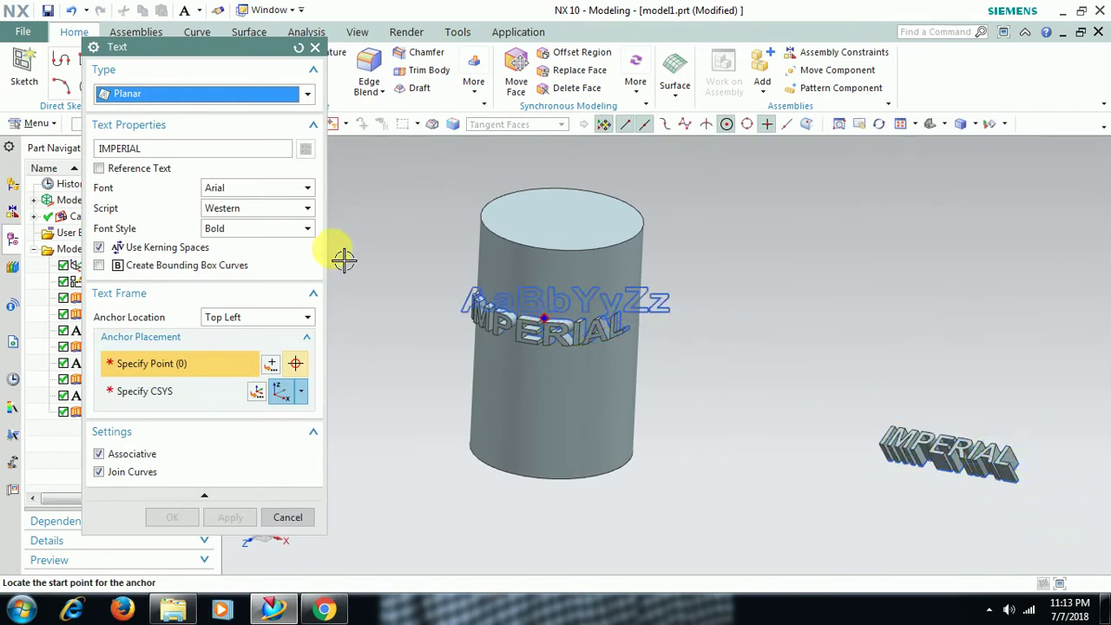
left_click(232, 95)
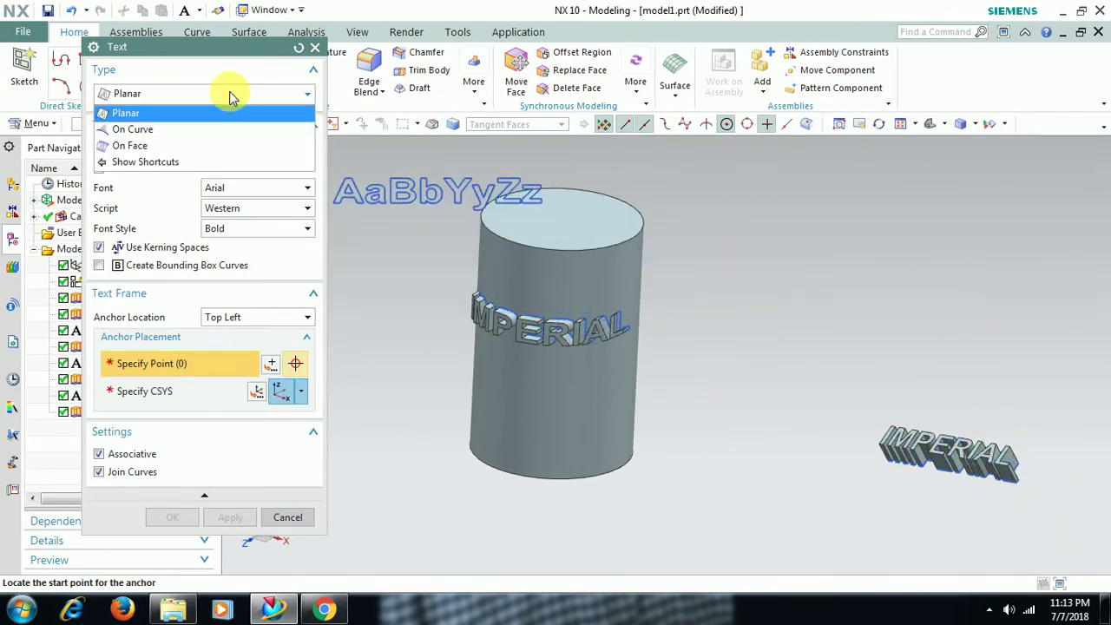
left_click(219, 134)
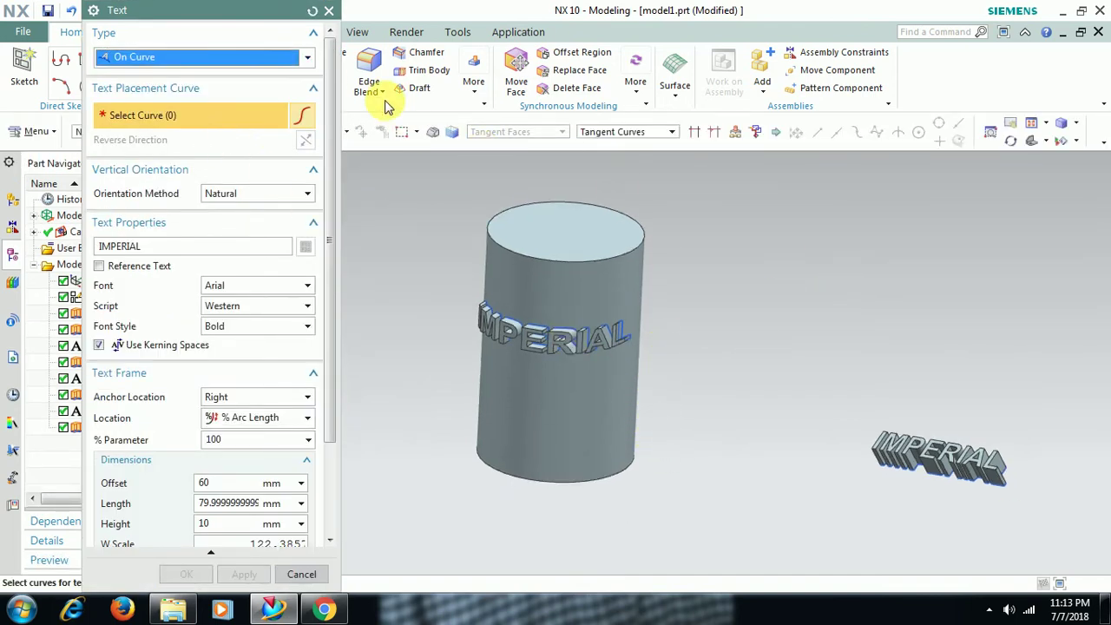
left_click(329, 12)
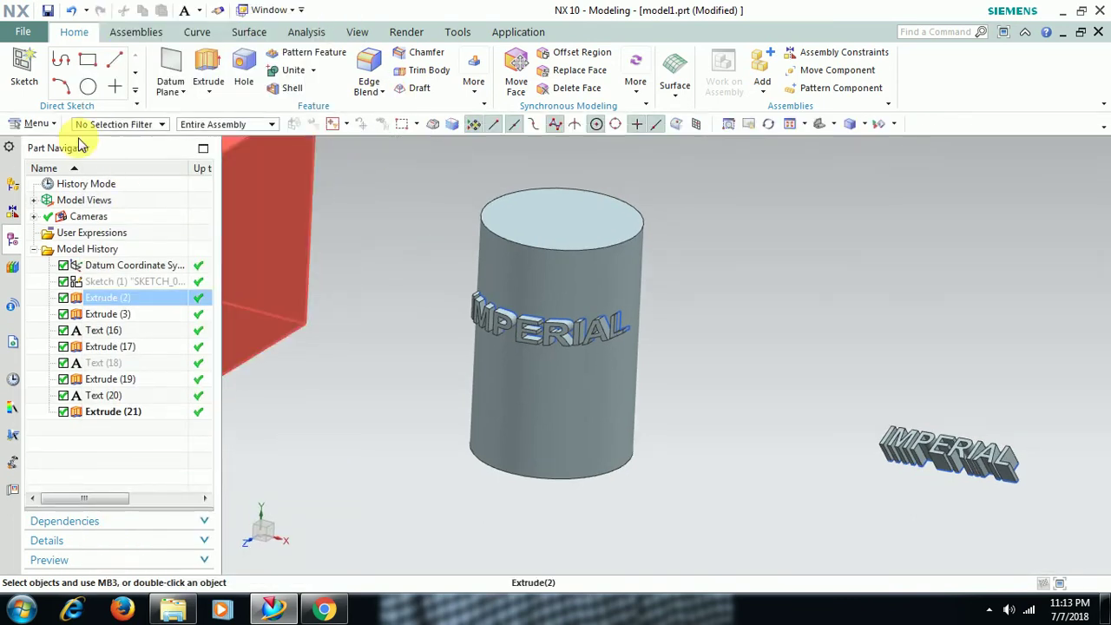
Start a sketch on the block's lettered front face, viewed face-on.
left_click(25, 65)
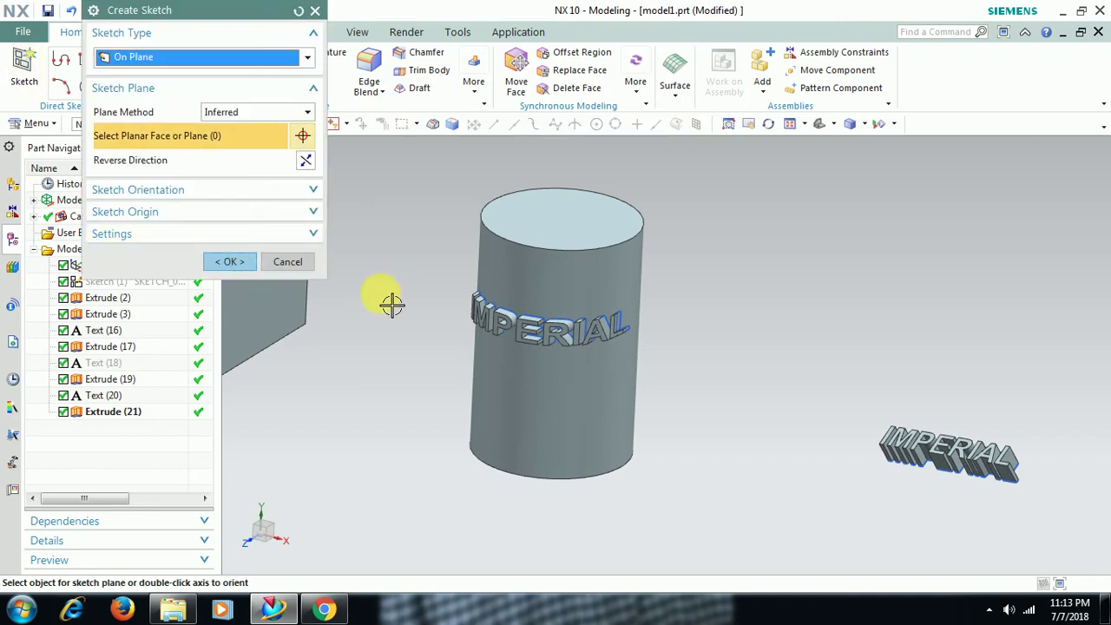
scroll(457, 330, "down", 3)
mouse_move(456, 329)
middle_mouse_down()
mouse_move(308, 353)
mouse_move(333, 347)
mouse_move(310, 309)
middle_mouse_up()
left_click(328, 252)
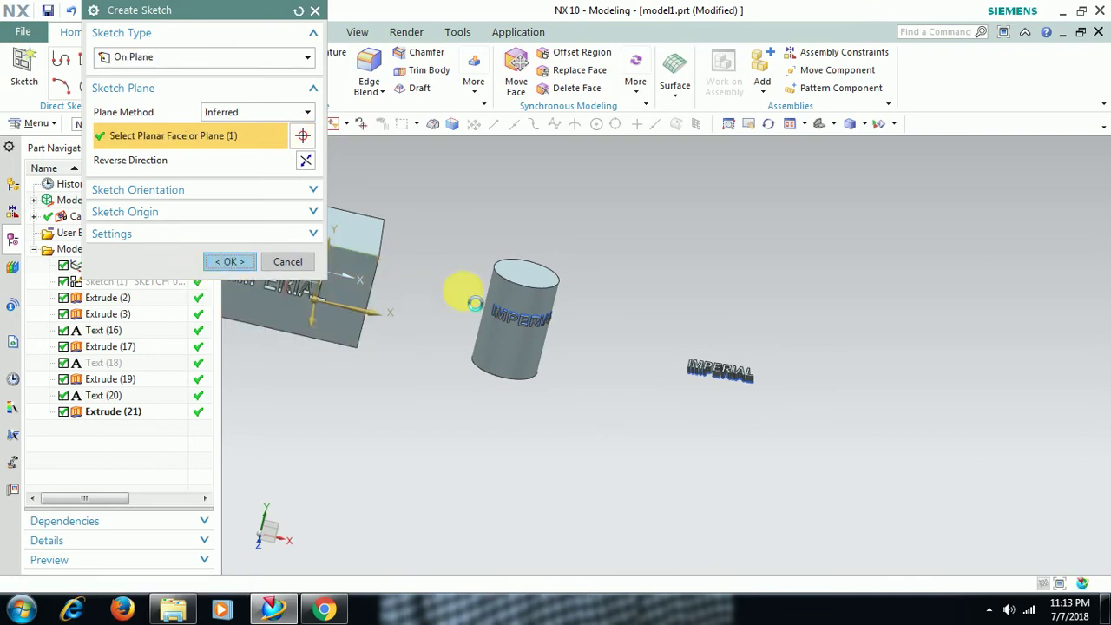
key("F8")
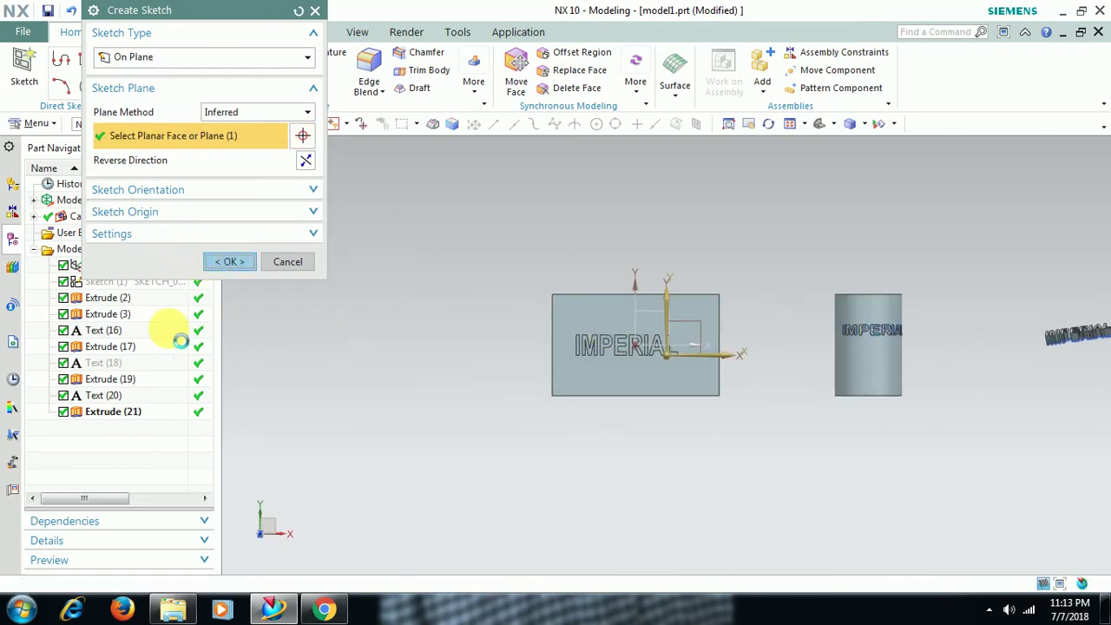
left_click(224, 263)
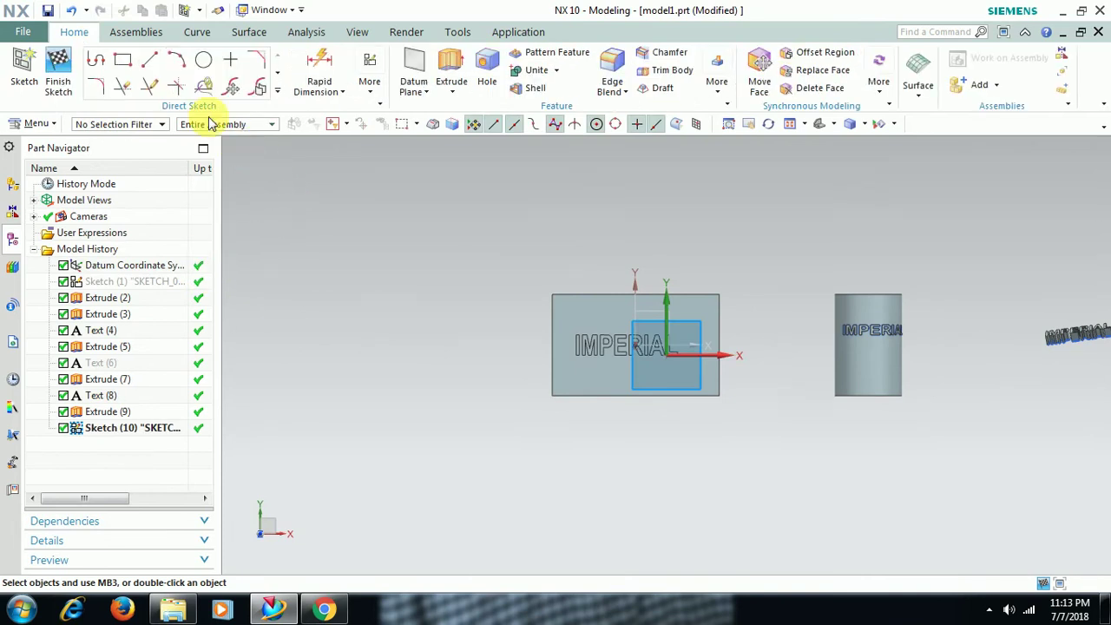
Draw a three-point arc to the left of the block and finish the sketch.
left_click(178, 61)
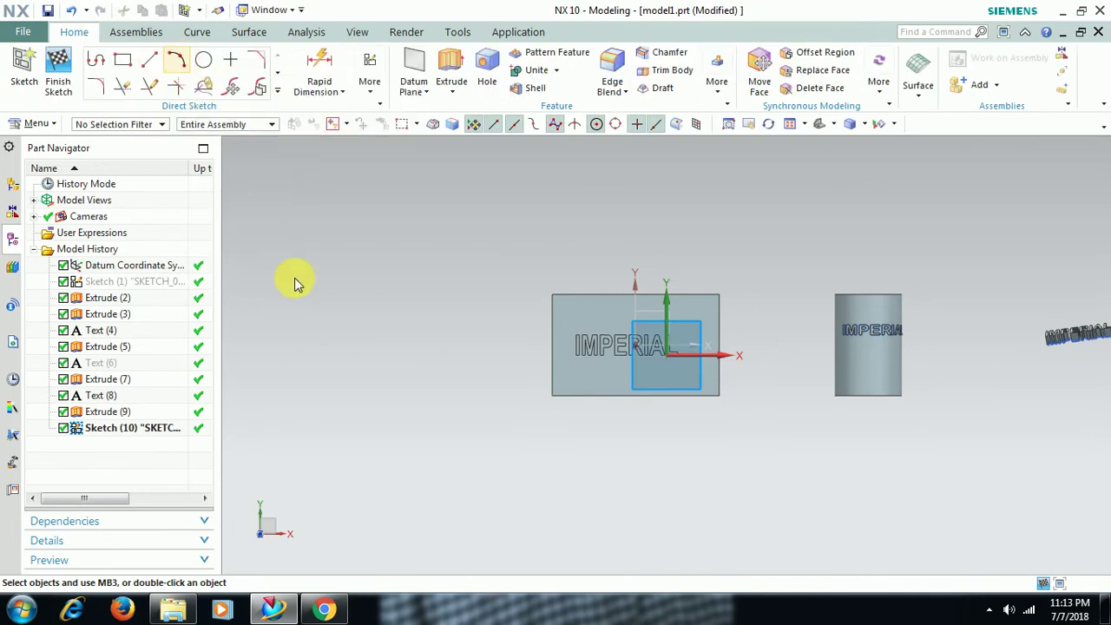
left_click(279, 370)
left_click(504, 355)
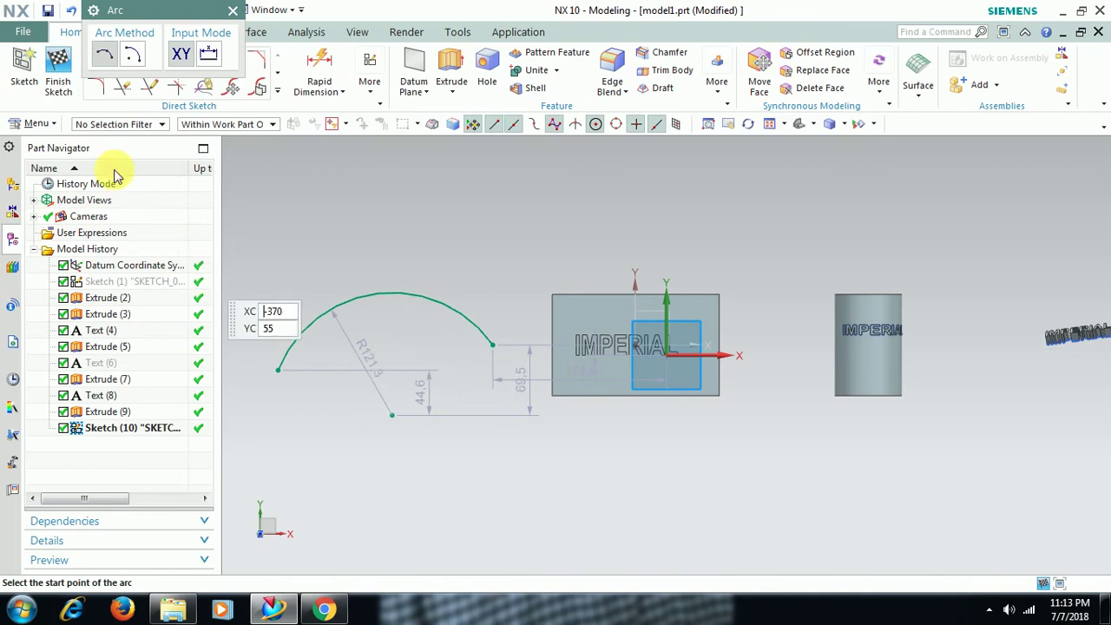
left_click(59, 62)
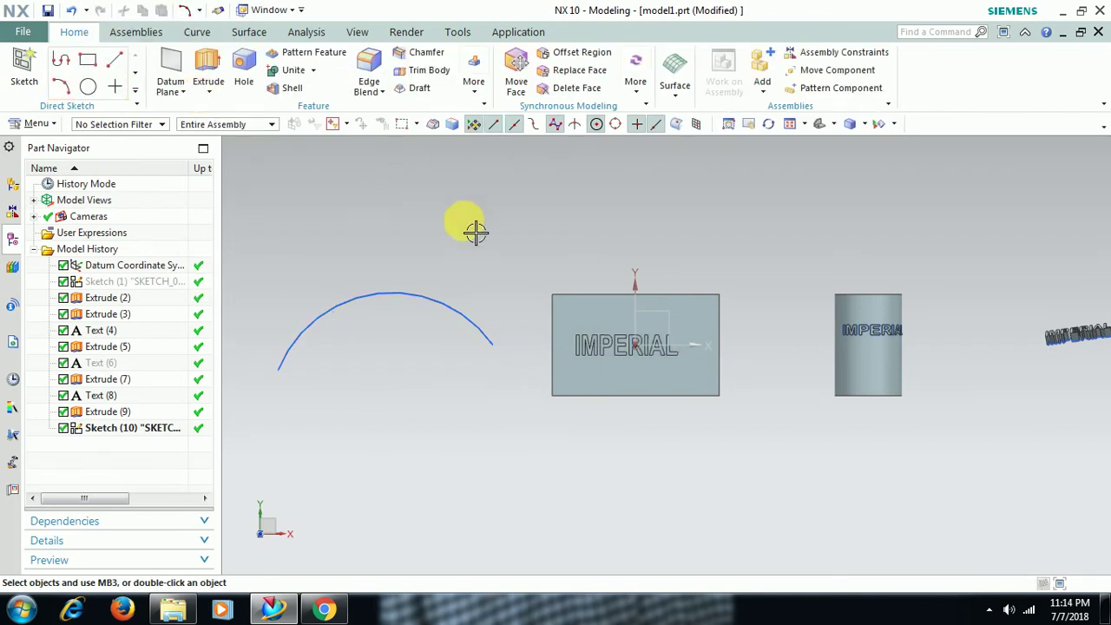
Start a new IMPERIAL text with the On Curve placement type.
middle_click_drag(519, 304, 537, 326)
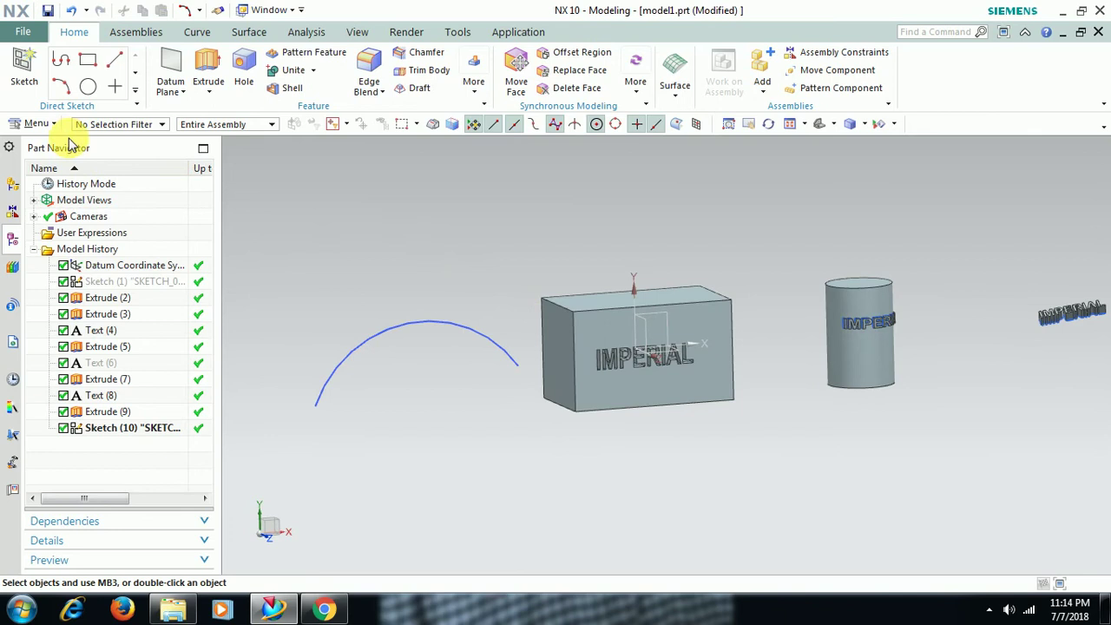
left_click(33, 123)
mouse_move(56, 202)
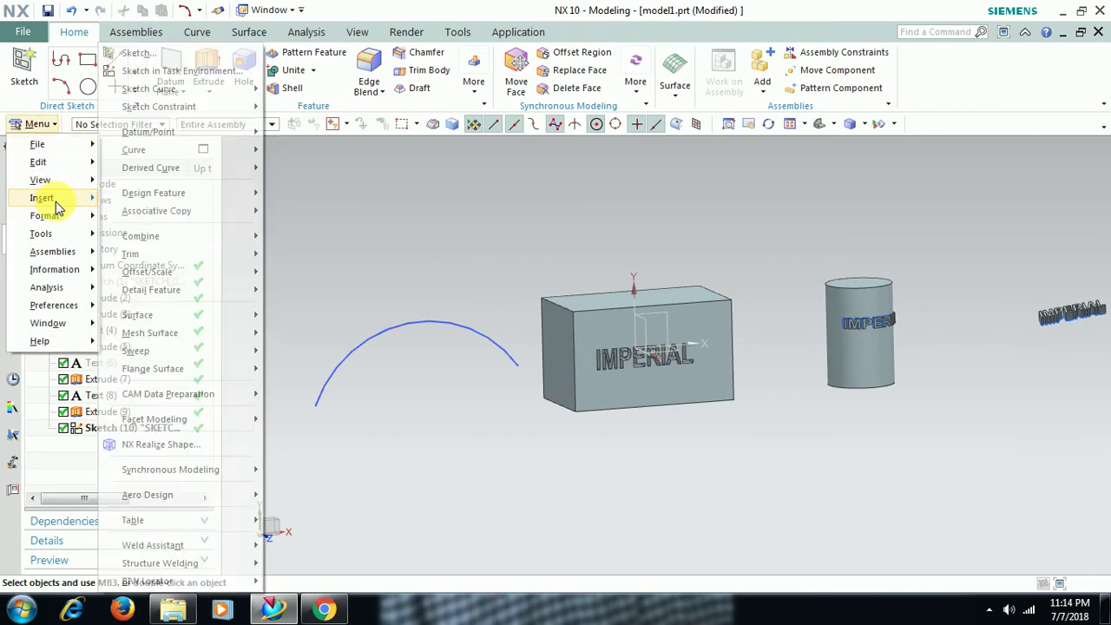
mouse_move(139, 158)
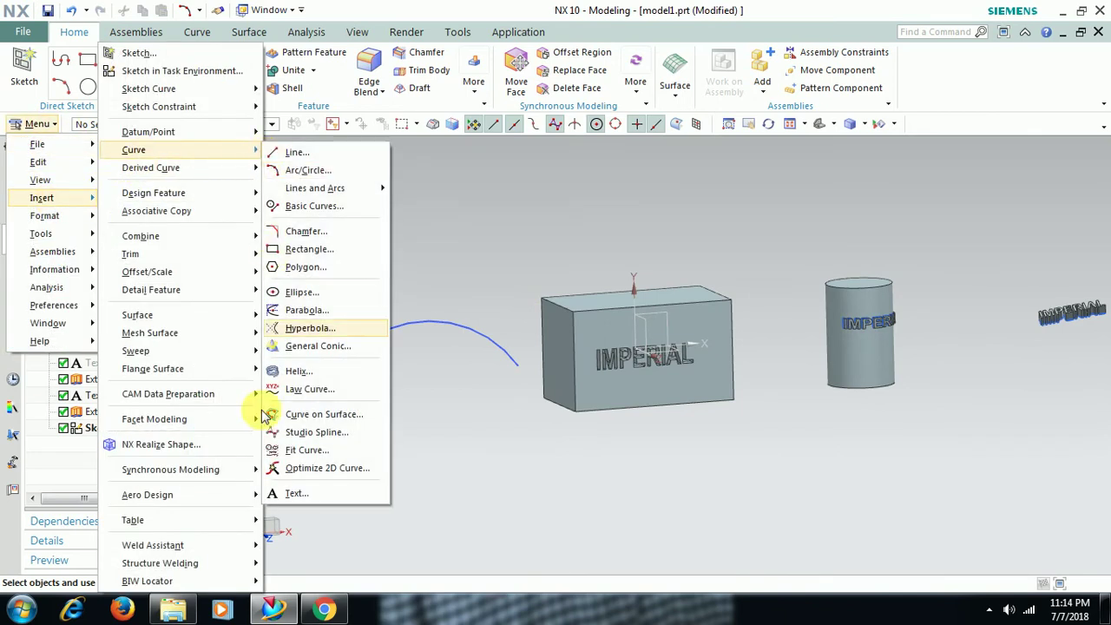
left_click(322, 488)
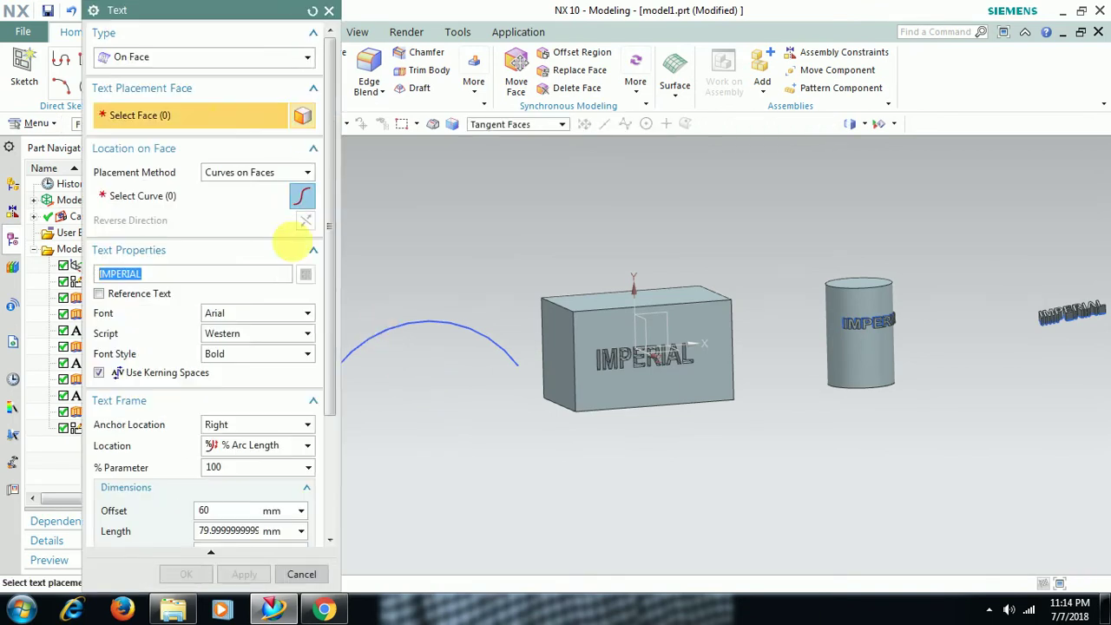
left_click(212, 59)
left_click(174, 92)
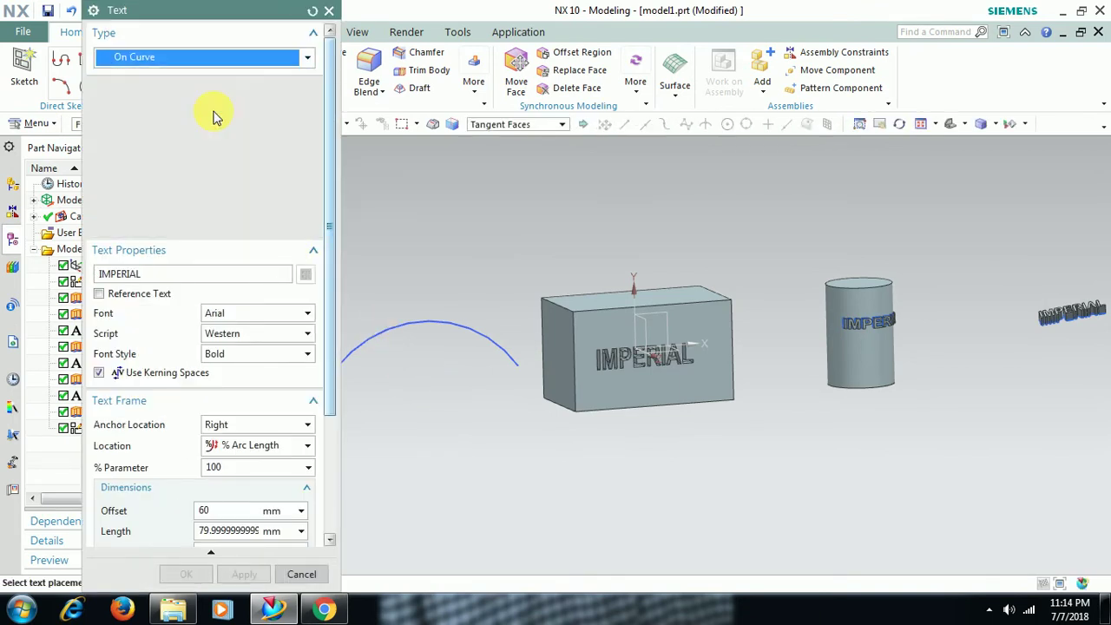
Place the text on the sketched arc with 0 offset and reversed direction.
left_click(491, 332)
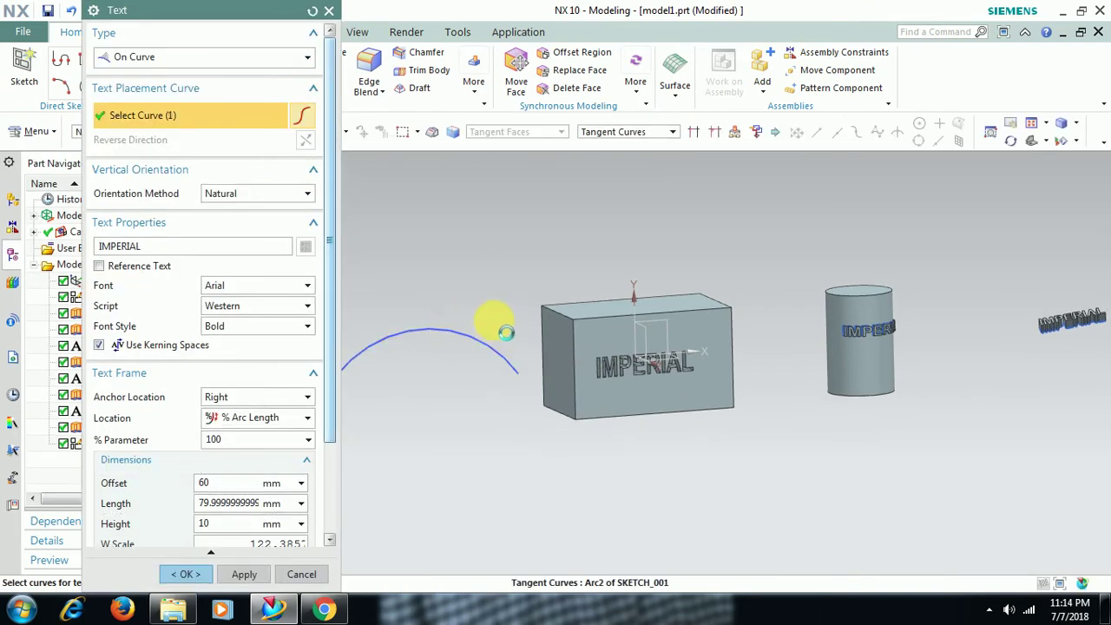
middle_click_drag(541, 322, 737, 330, "shift")
middle_click_drag(618, 427, 595, 425)
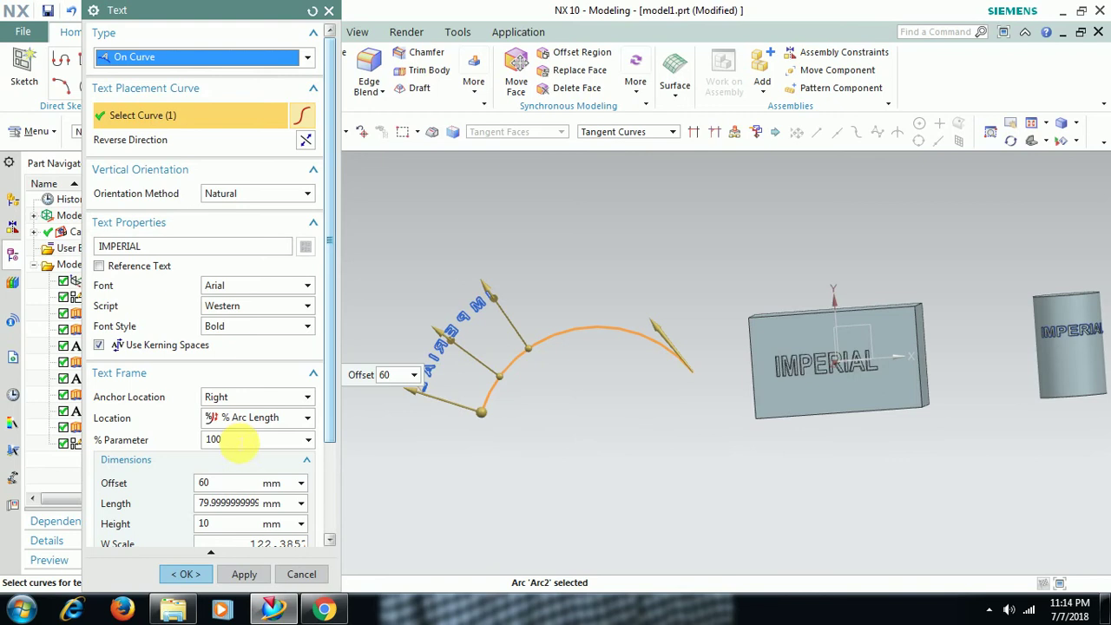
left_click(215, 483)
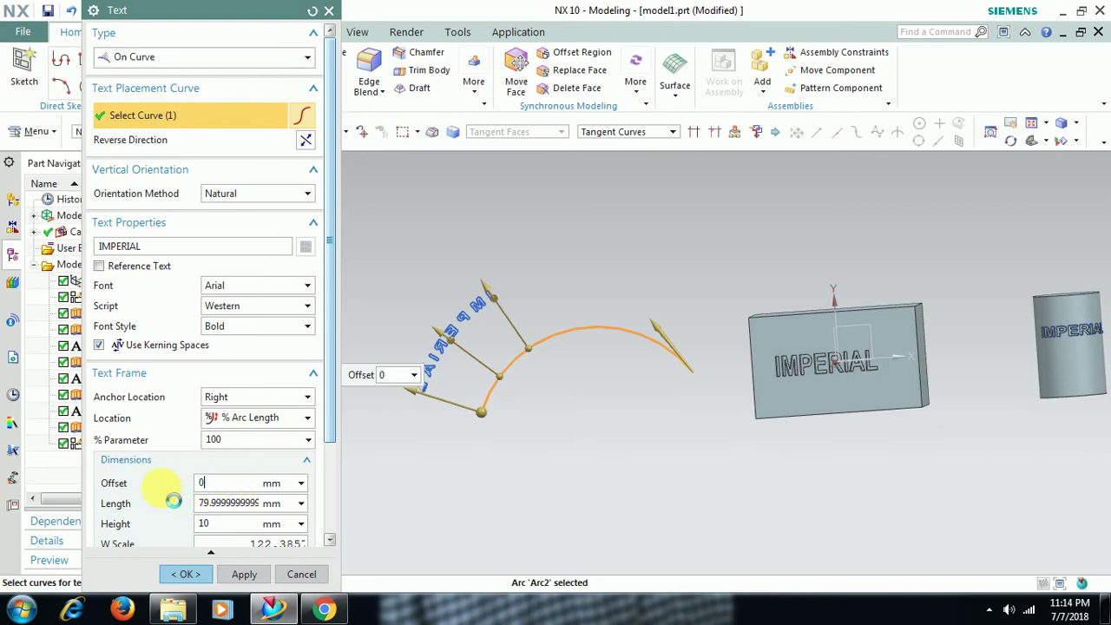
type("0")
key("Return")
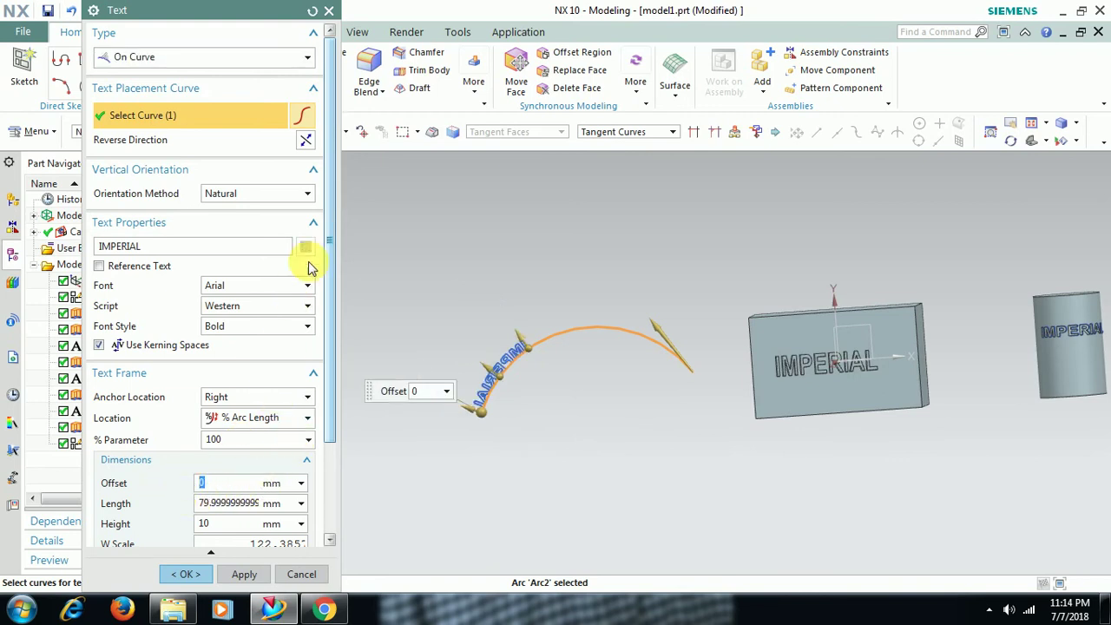
left_click(305, 141)
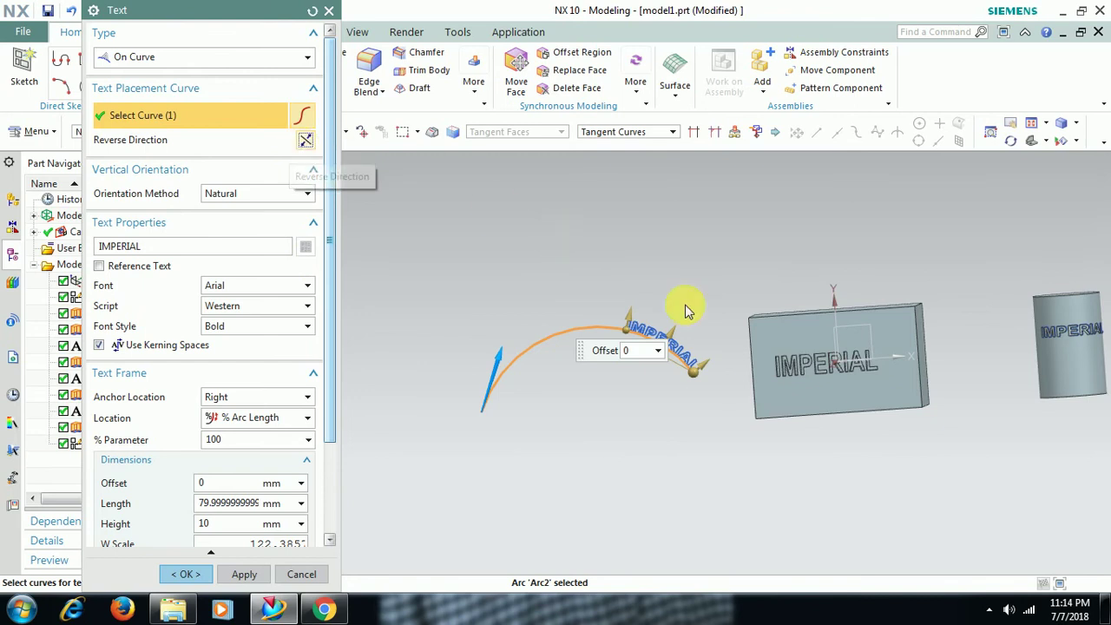
Set the text's arc-length position to 60%.
scroll(686, 310, "up", 3)
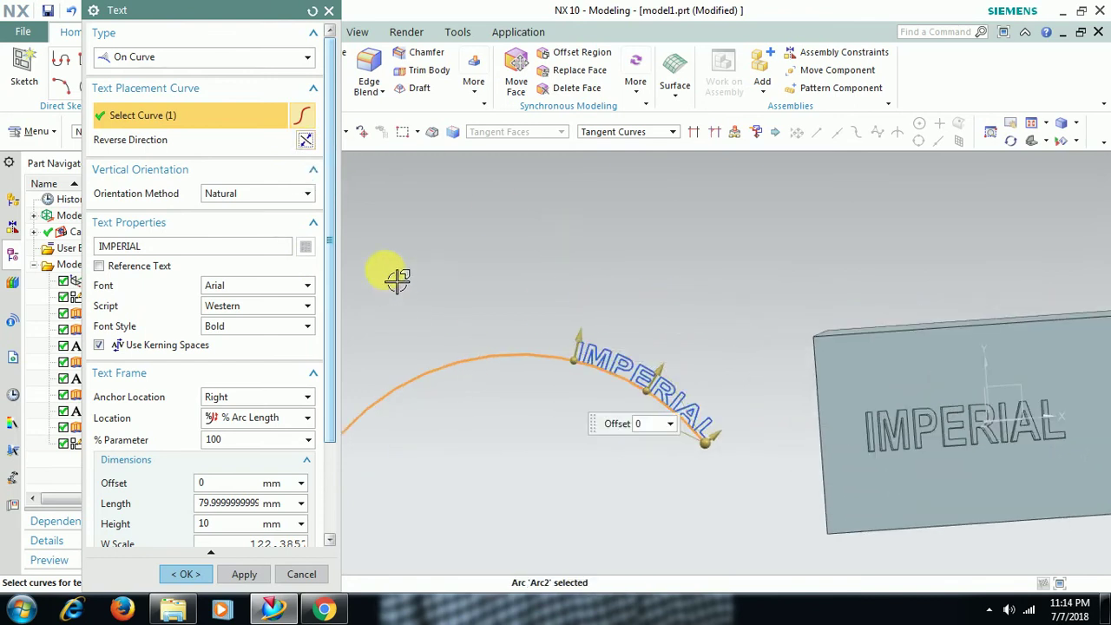
scroll(586, 278, "down", 1)
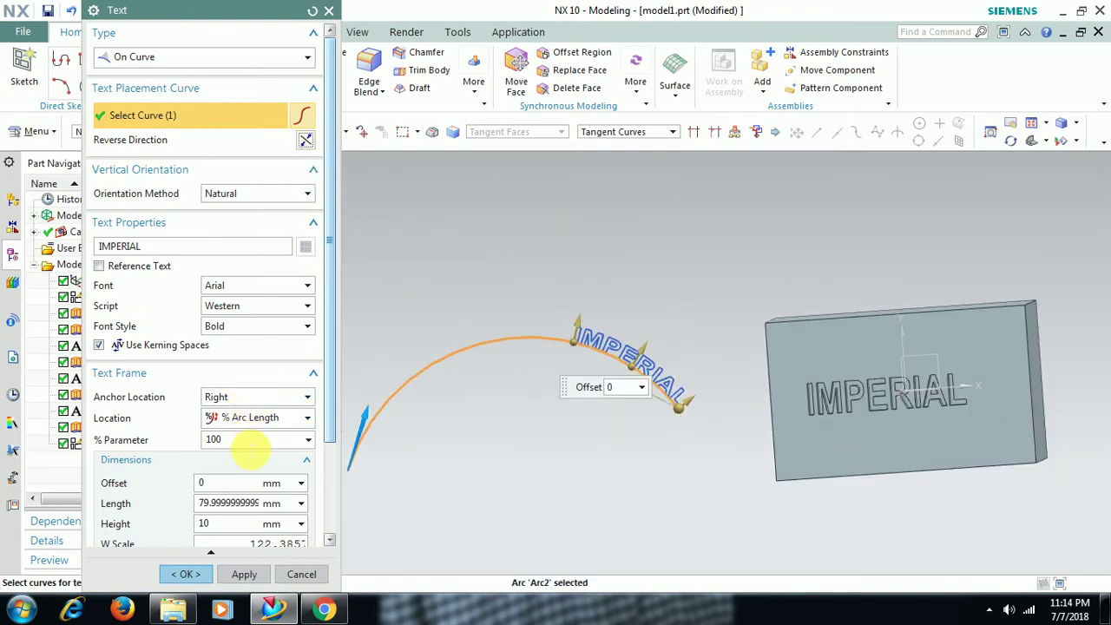
left_click(213, 440)
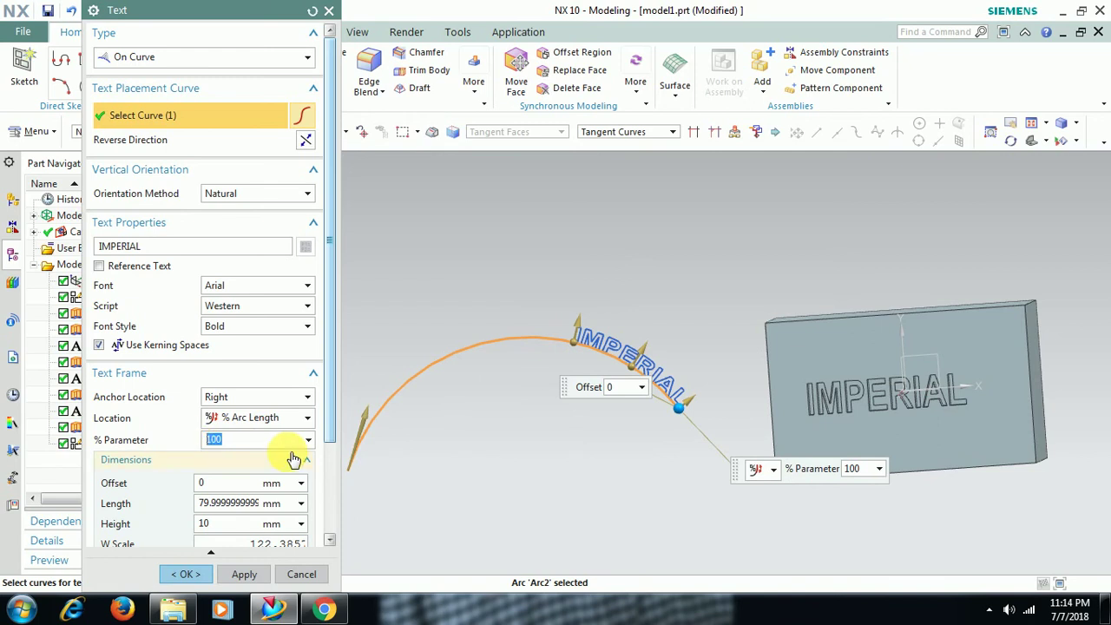
type("50")
key("Return")
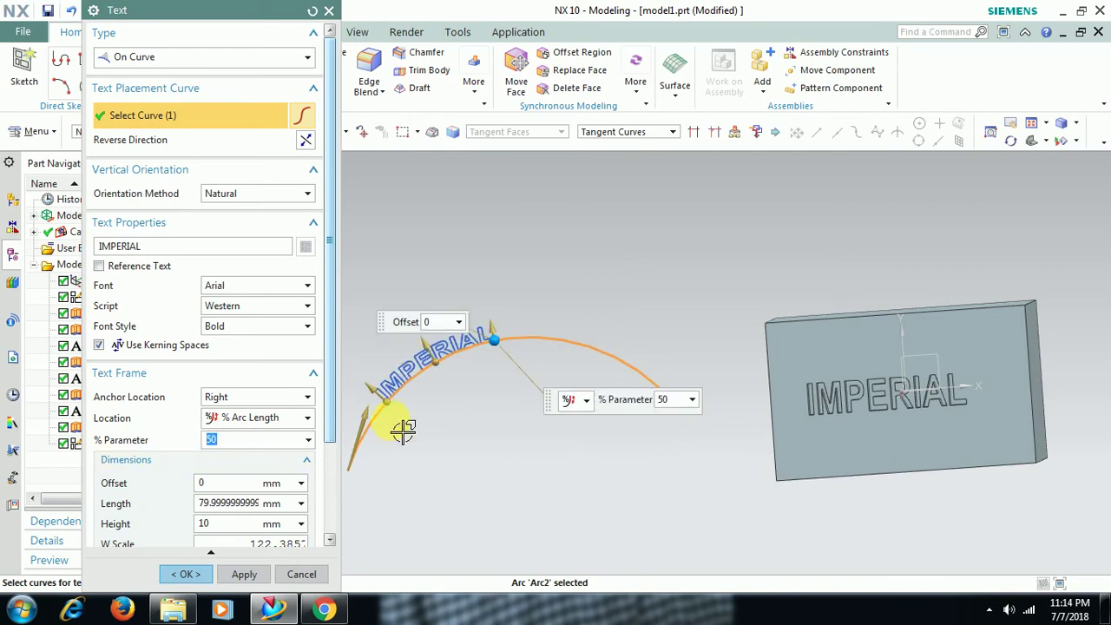
middle_click_drag(403, 432, 463, 426, "shift")
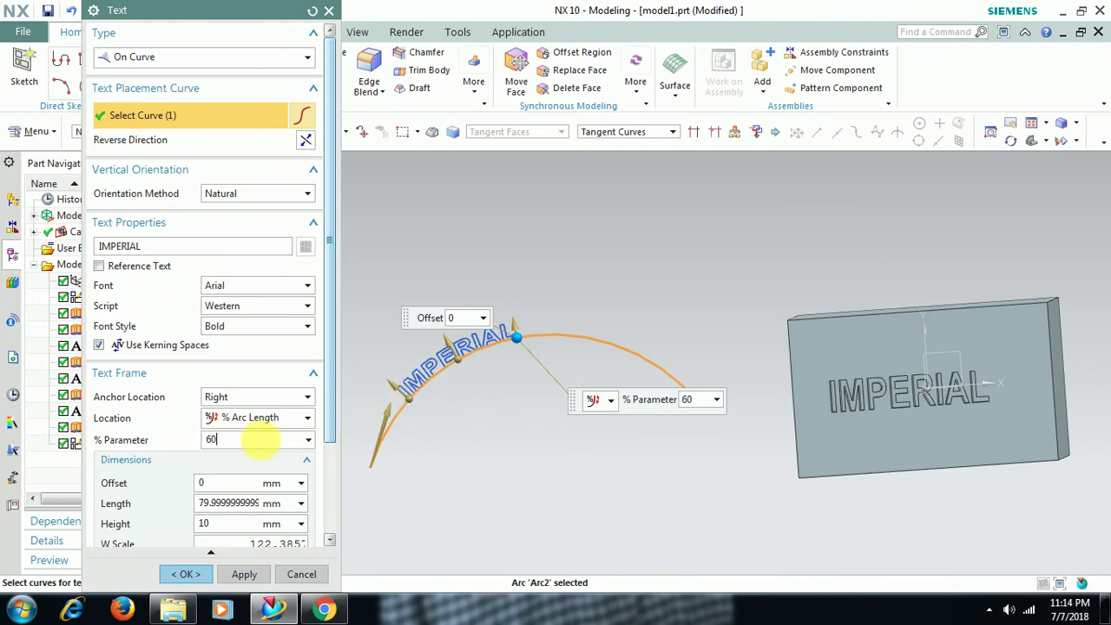
type("60")
key("Return")
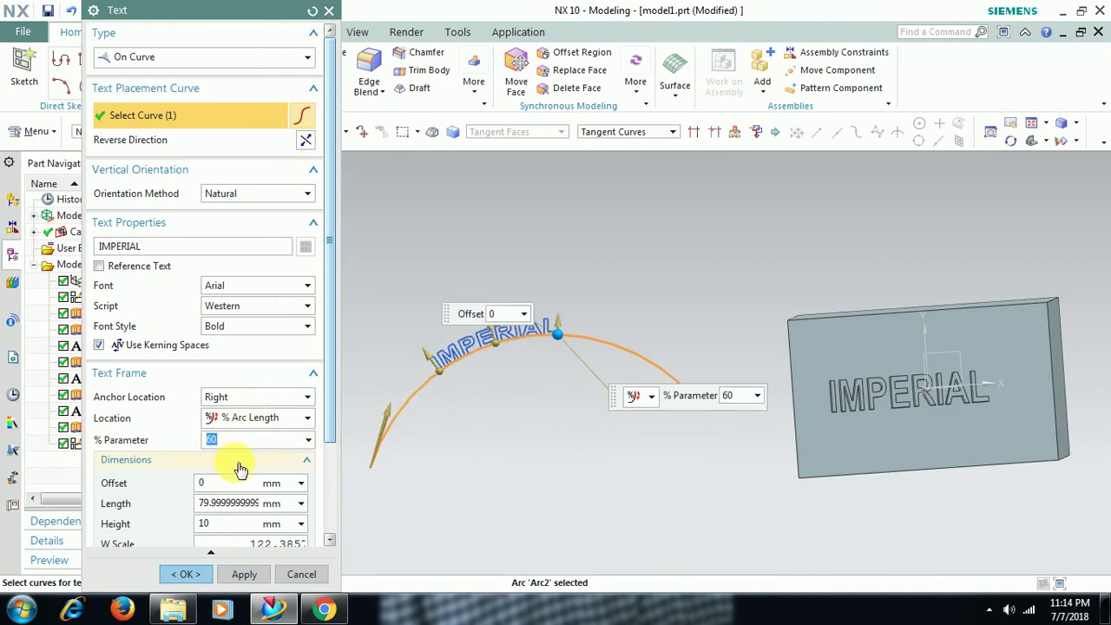
Set the arc text to 100 mm length, 25 mm height and width scale 80.
left_click_drag(332, 414, 322, 496)
double_click(224, 389)
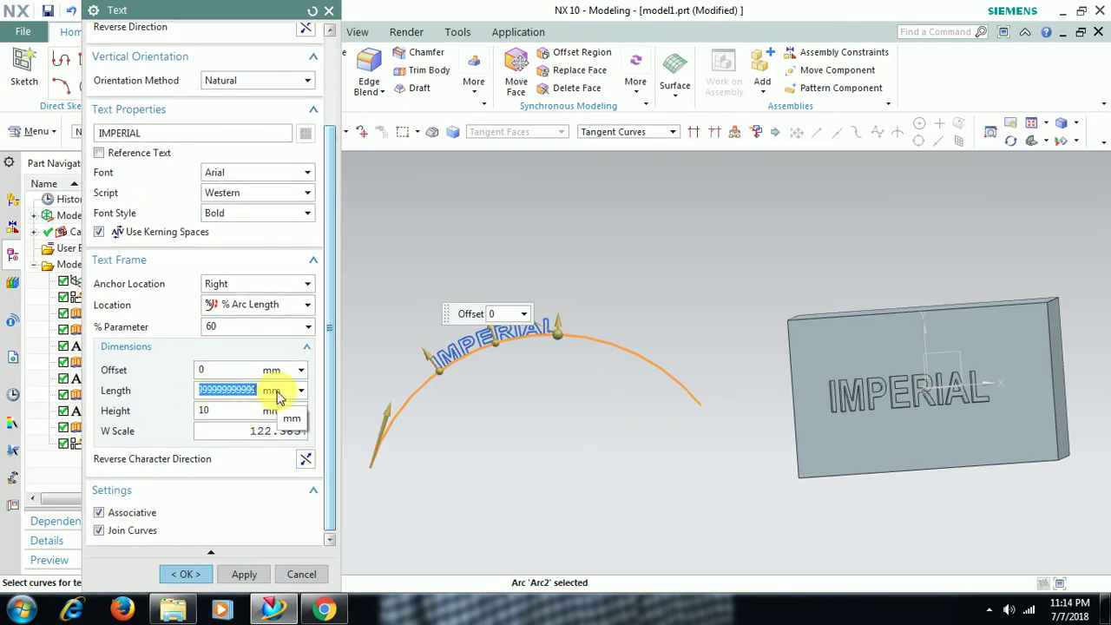
type("100")
key("Return")
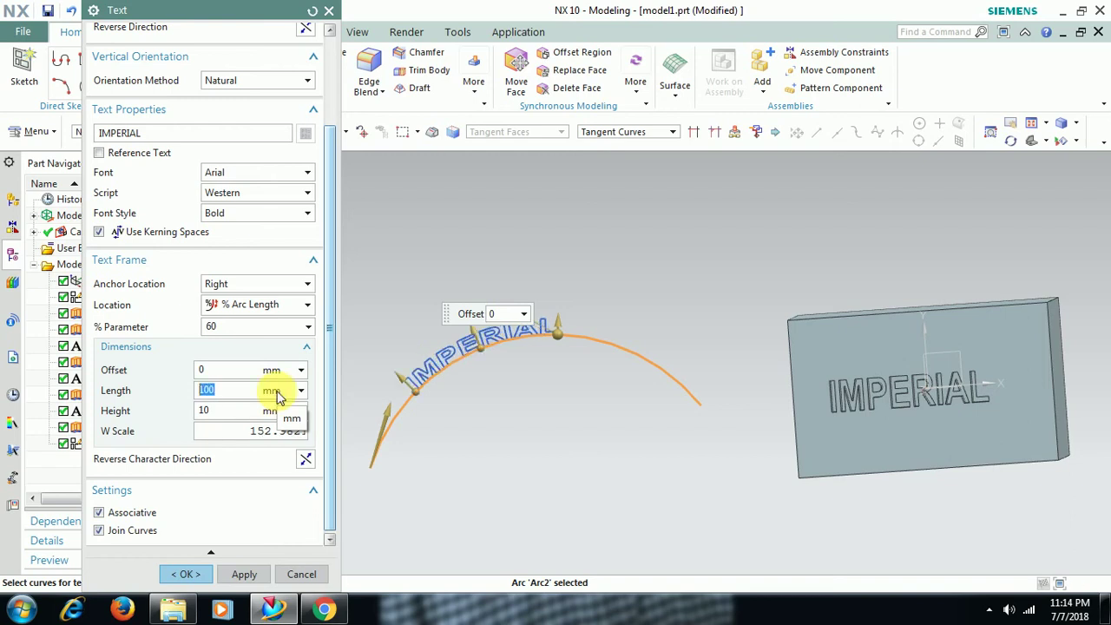
double_click(229, 410)
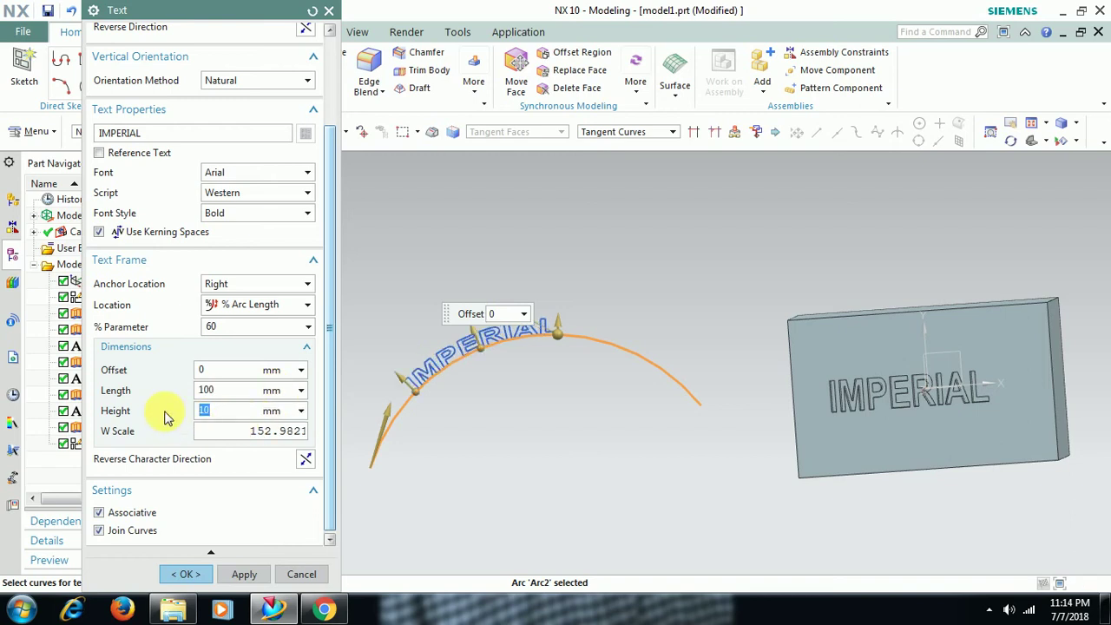
key("Return")
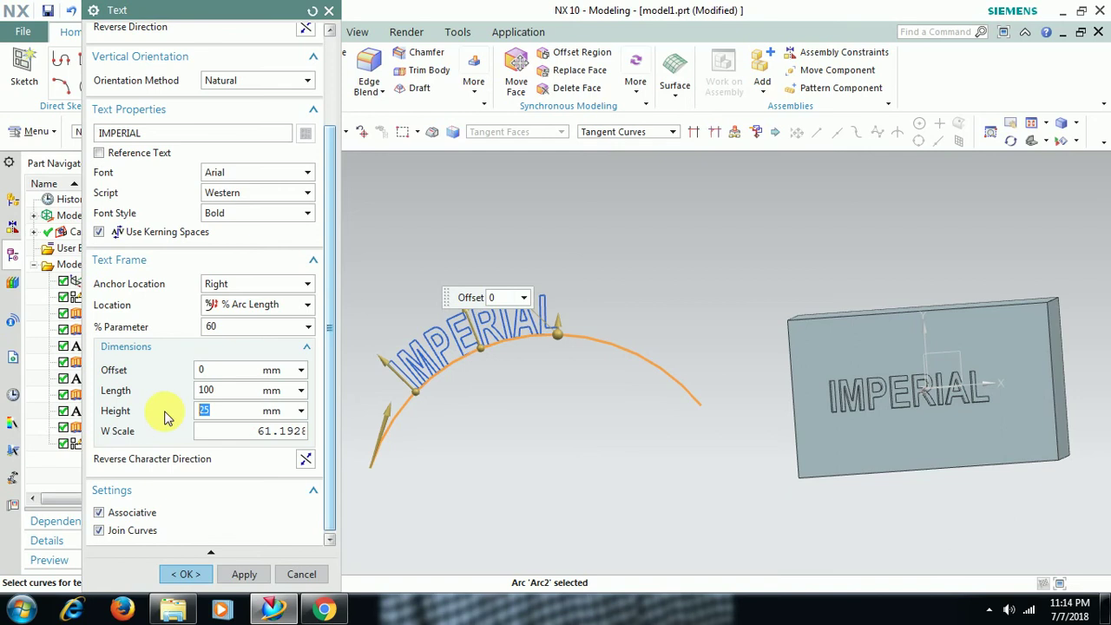
double_click(265, 431)
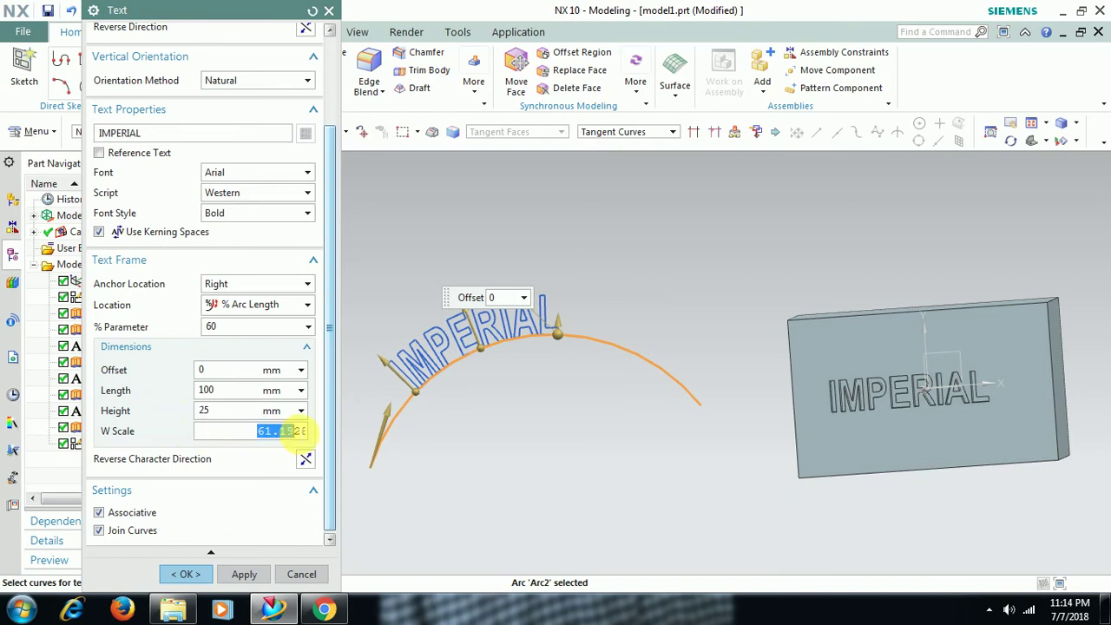
type("100")
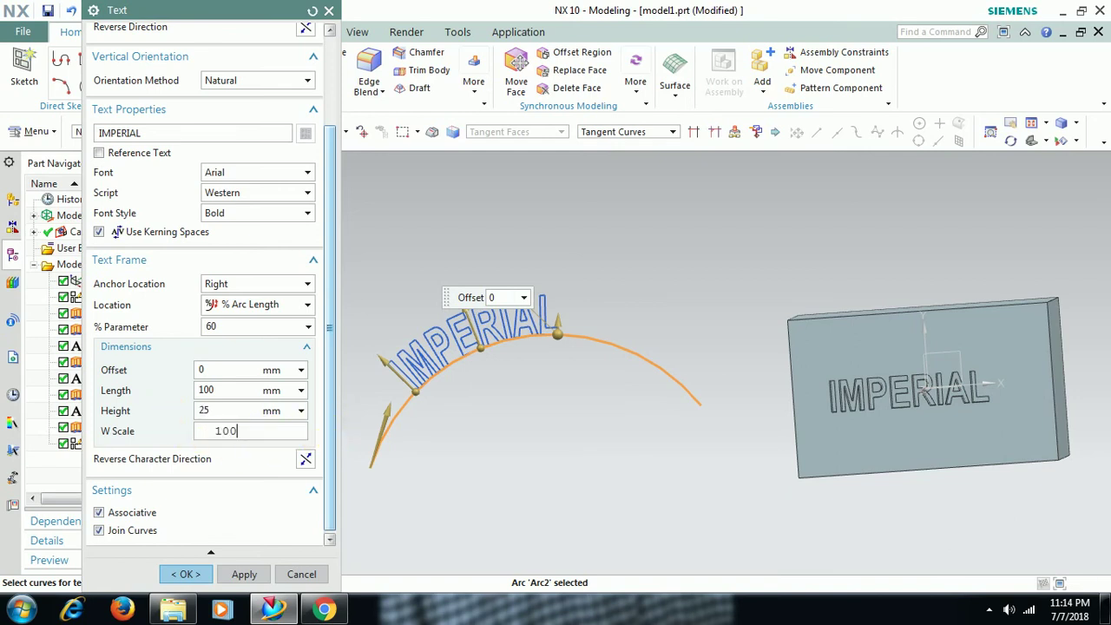
key("Return")
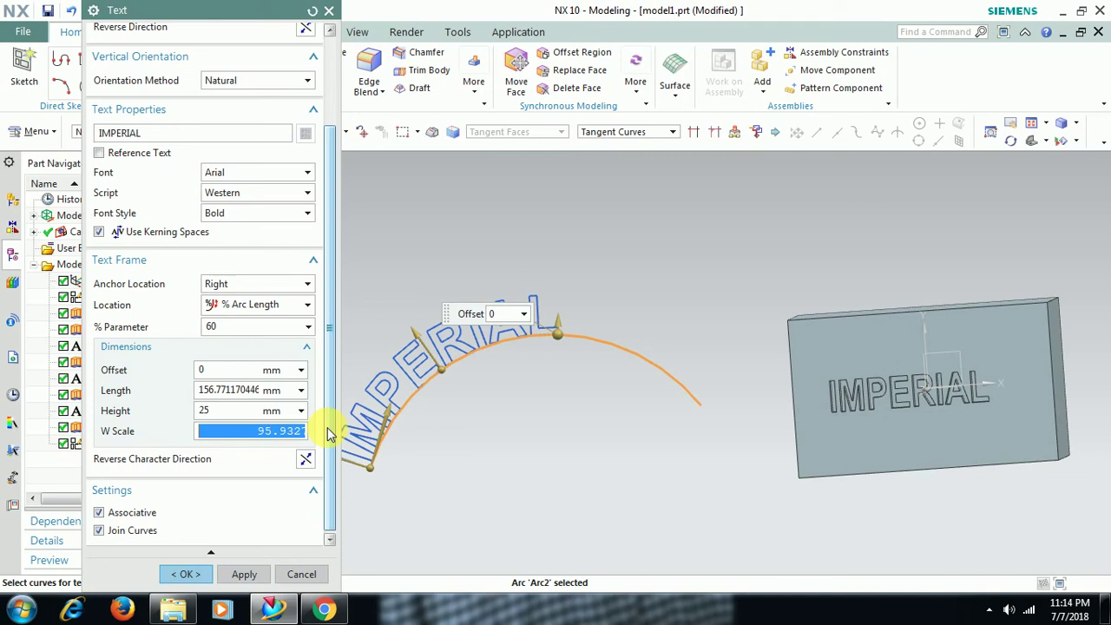
type("80")
key("Return")
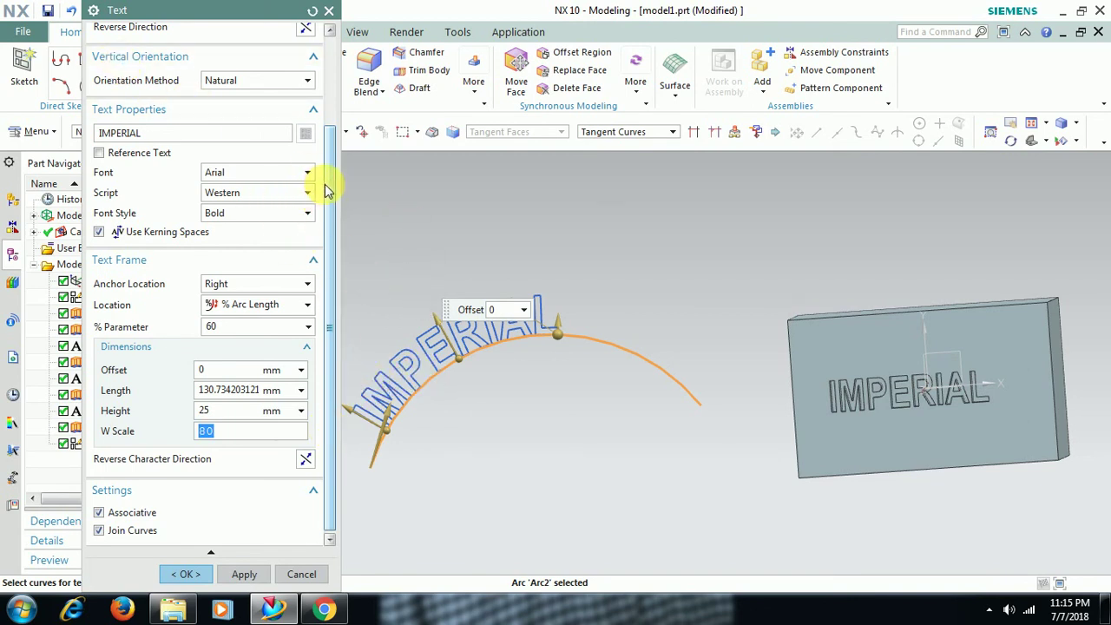
Create the arc text as Text (11) and extrude it 30 mm into a solid.
left_click(185, 574)
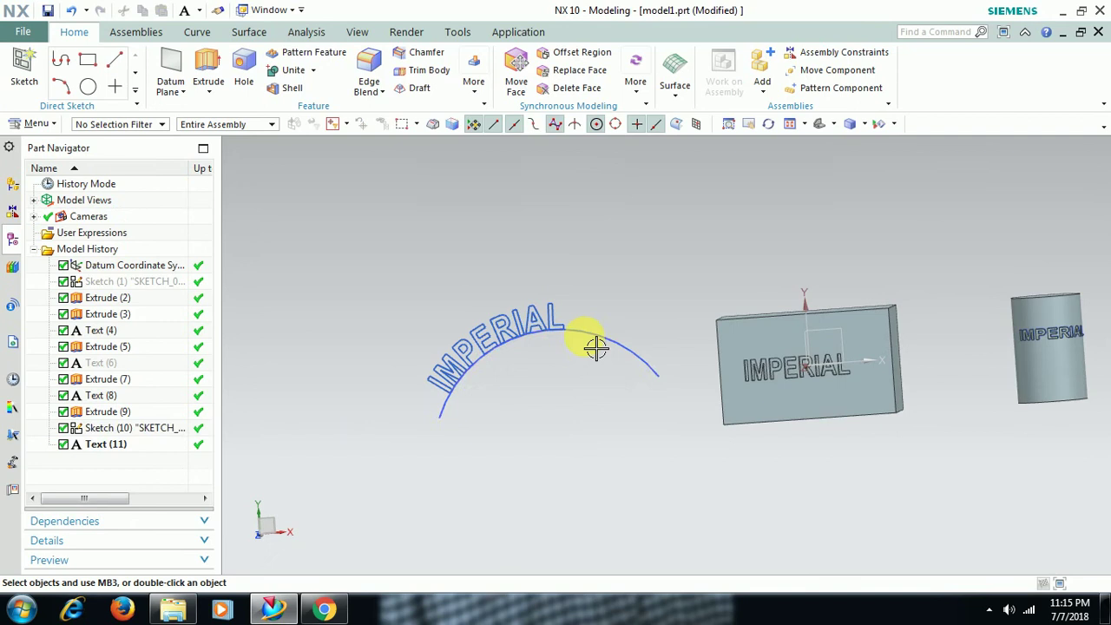
middle_click_drag(596, 347, 556, 300)
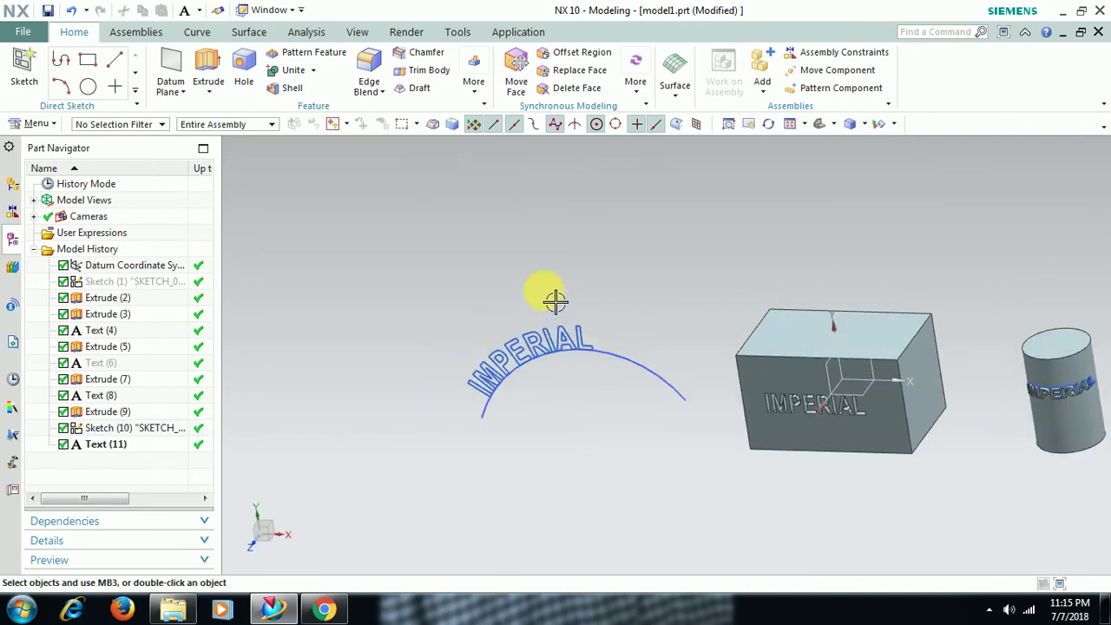
left_click(207, 77)
left_click_drag(274, 13, 380, 20)
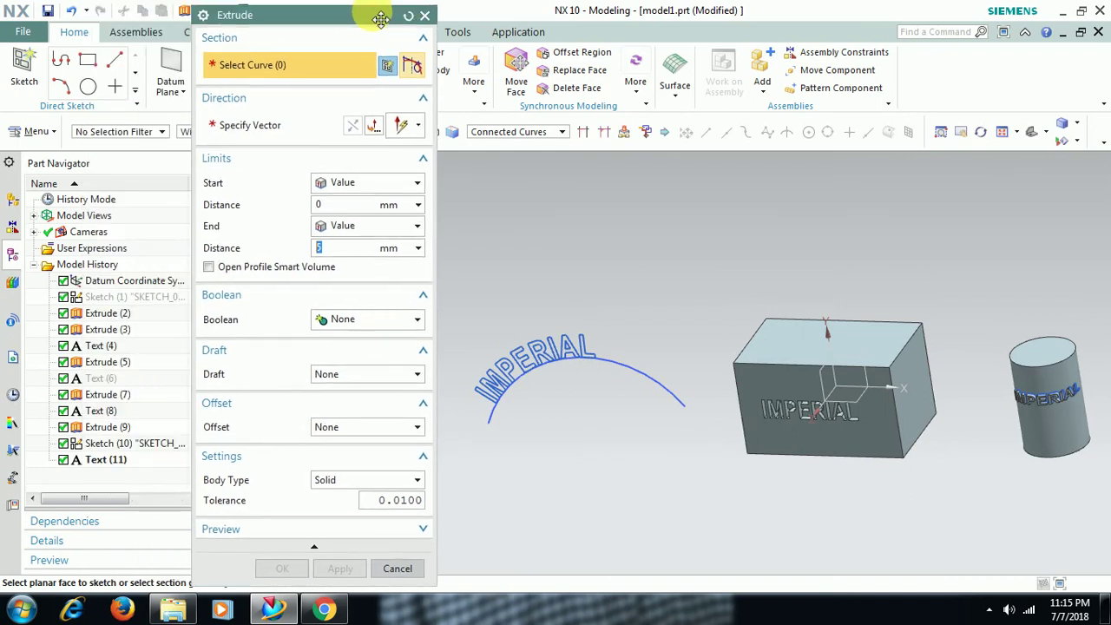
left_click(102, 459)
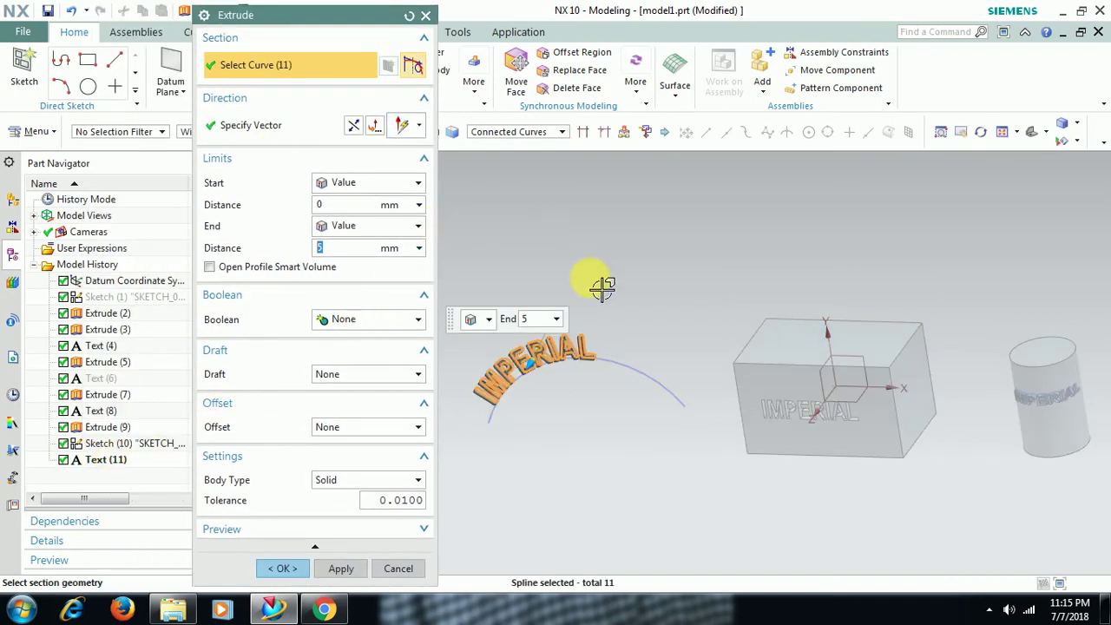
middle_click_drag(598, 292, 612, 314)
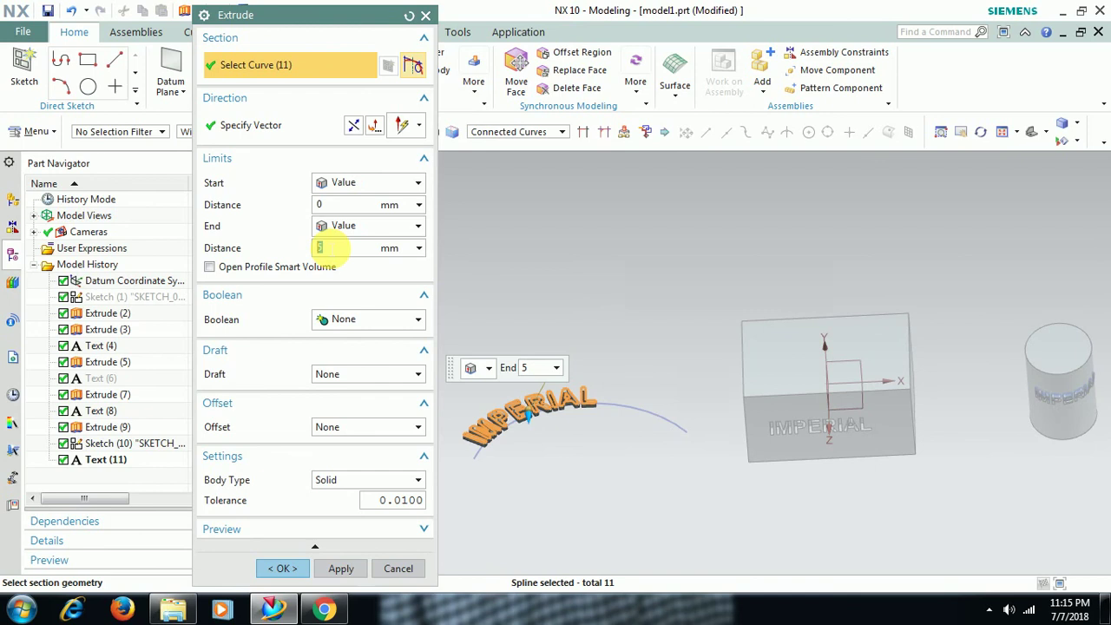
type("30")
key("Return")
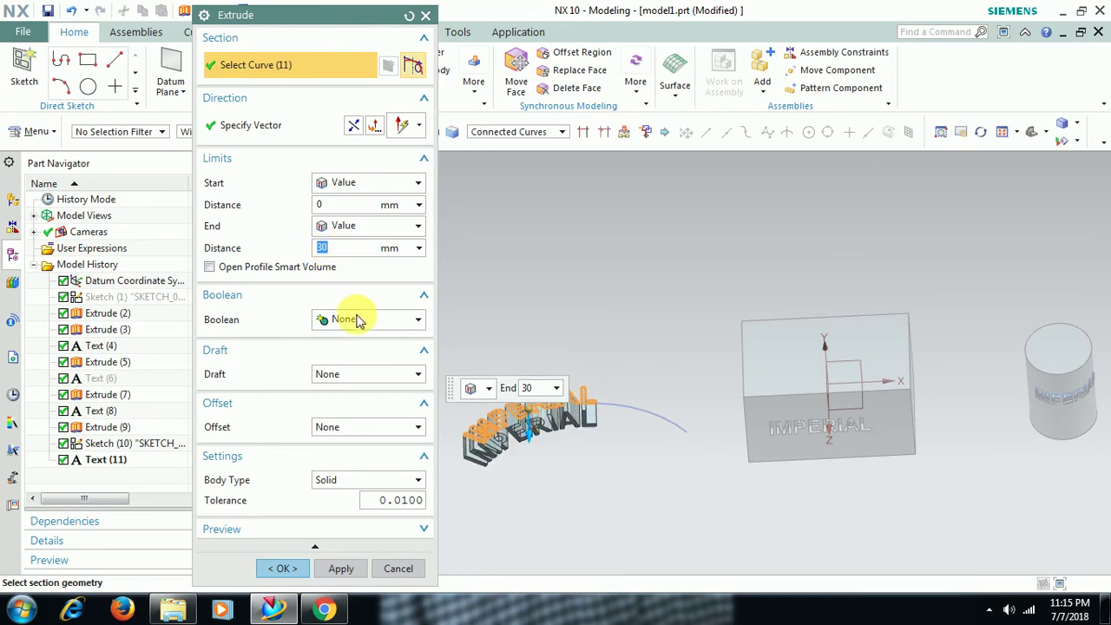
left_click(341, 566)
middle_click(565, 452)
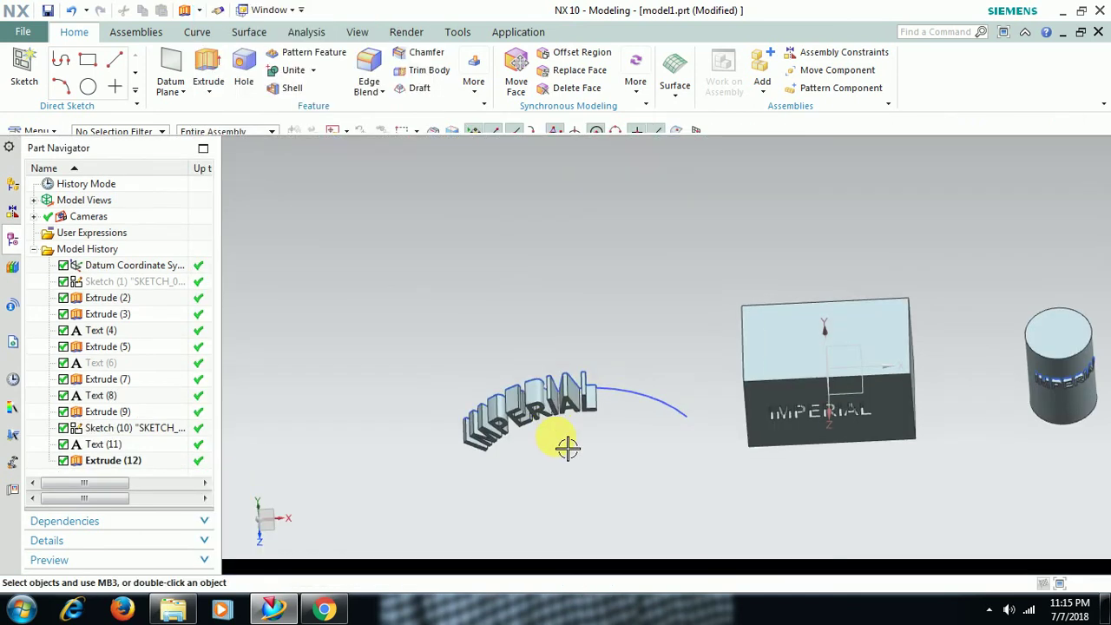
middle_click_drag(567, 513, 589, 408)
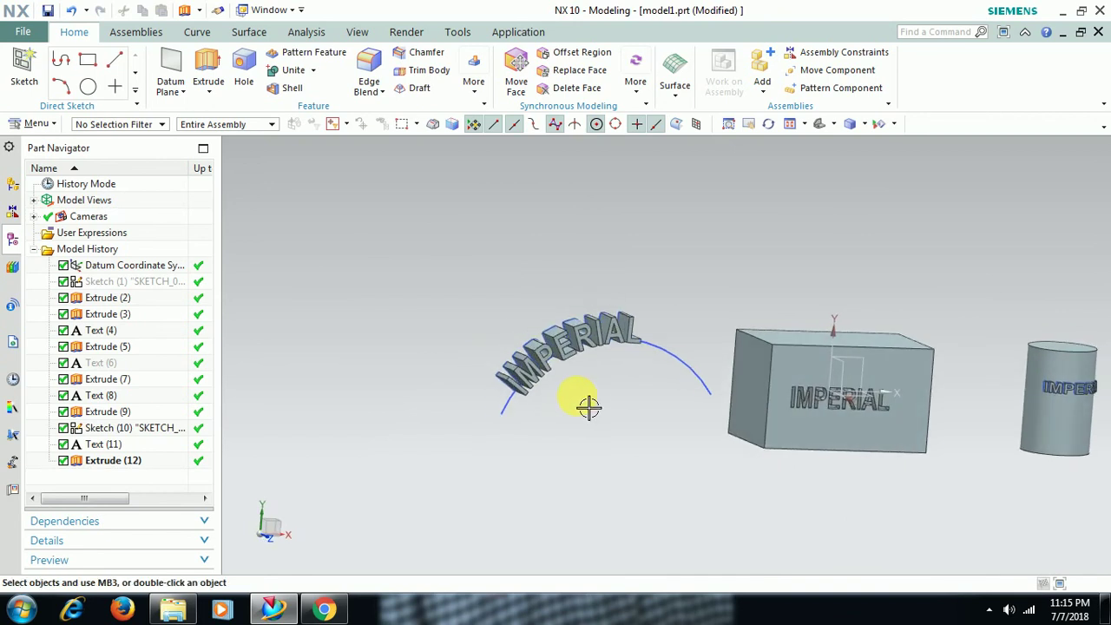
scroll(649, 376, "down", 2)
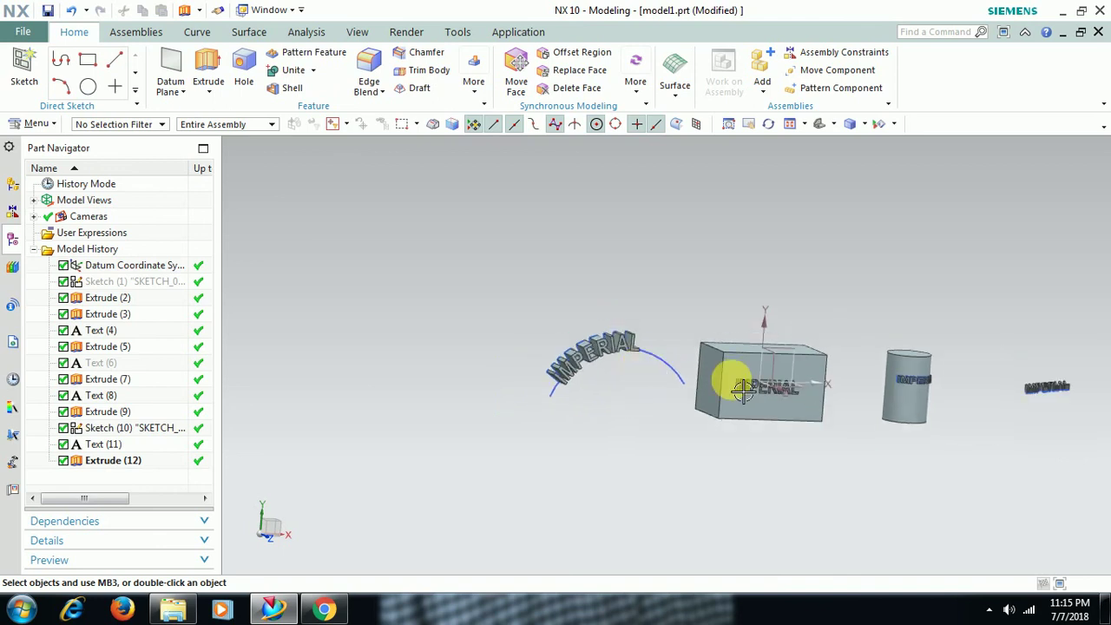
scroll(1022, 422, "up", 2)
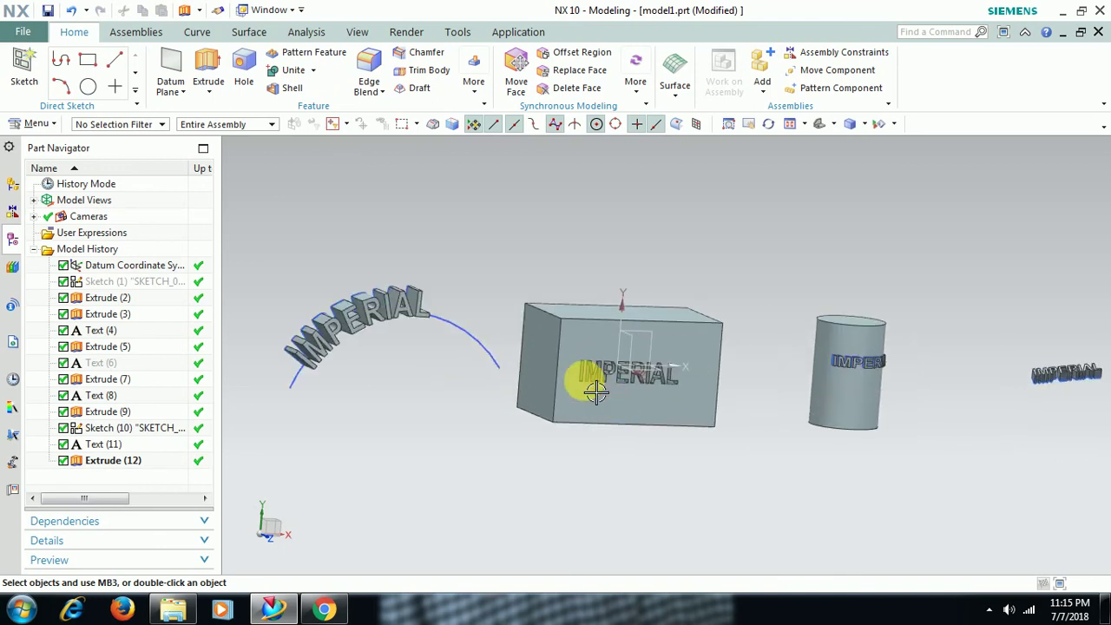